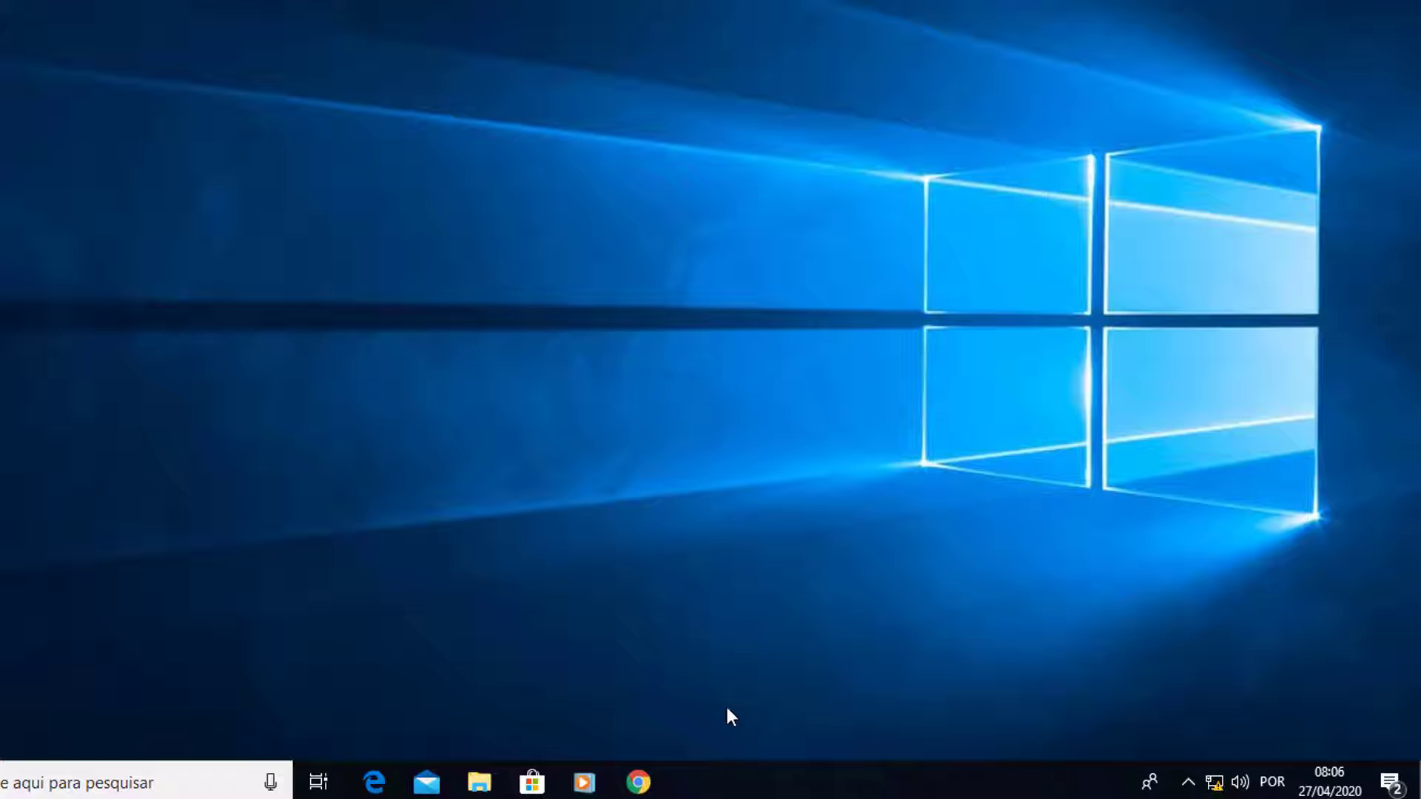
# Step: Open the network adapter options from the virtual machine's network and internet settings
pyautogui.click(1212, 784)
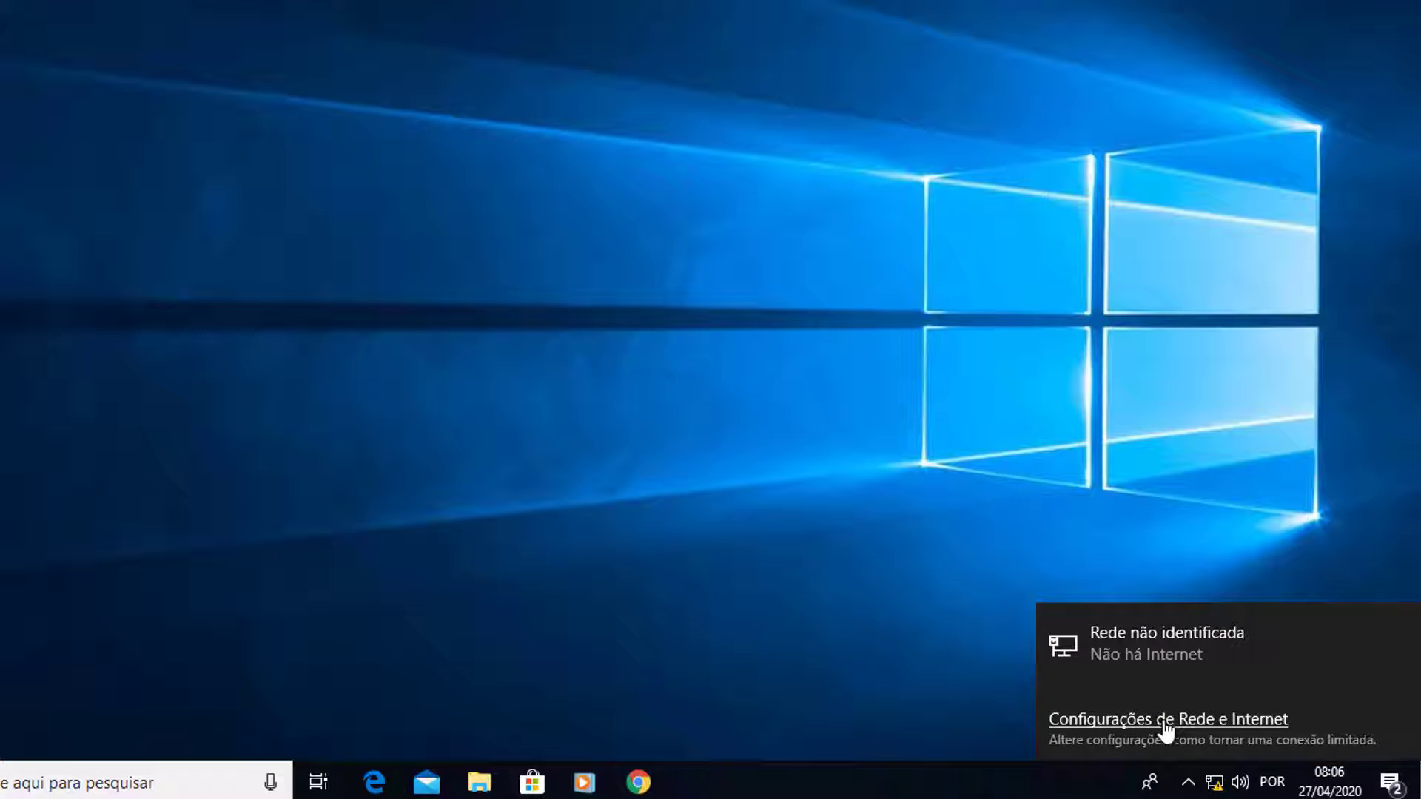
pyautogui.rightClick(1215, 788)
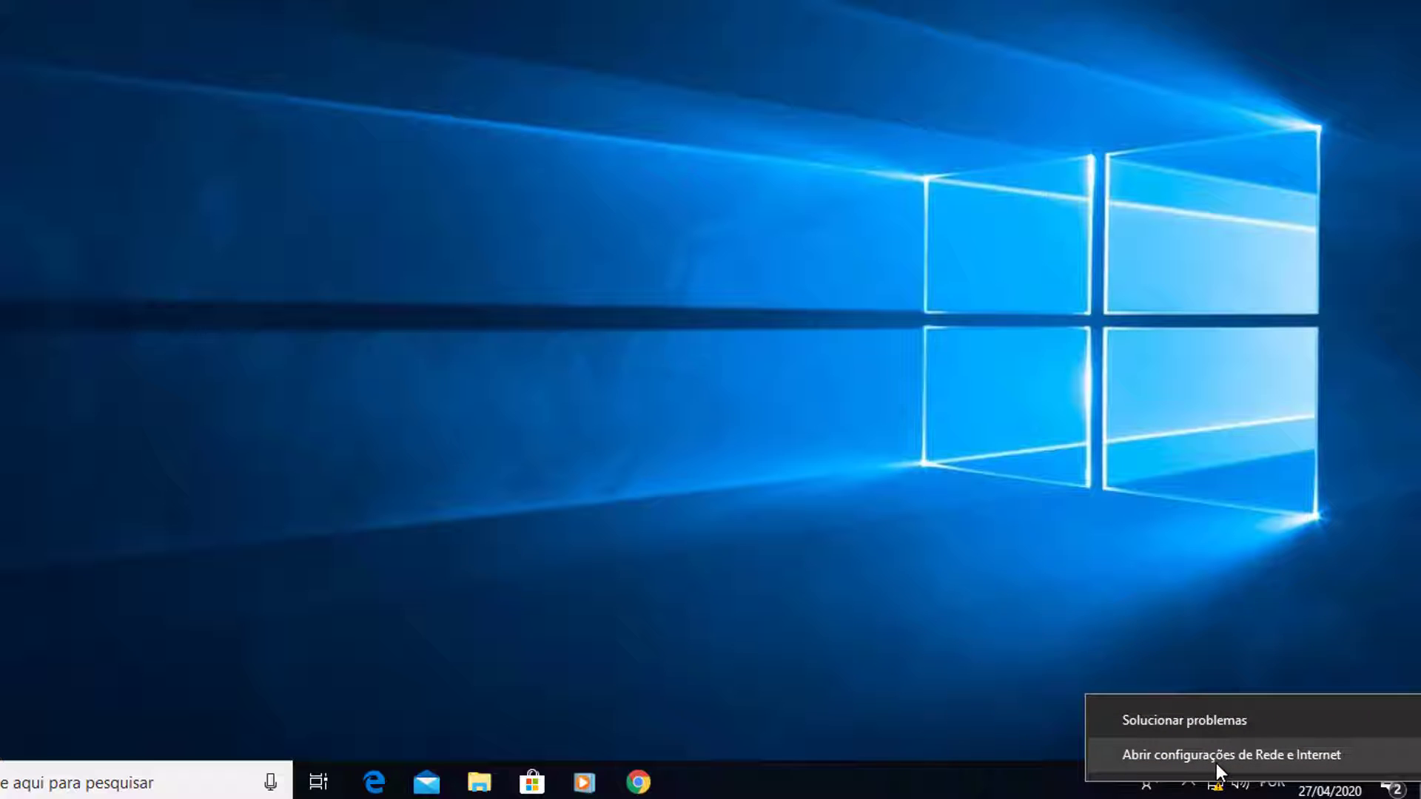
pyautogui.click(1215, 758)
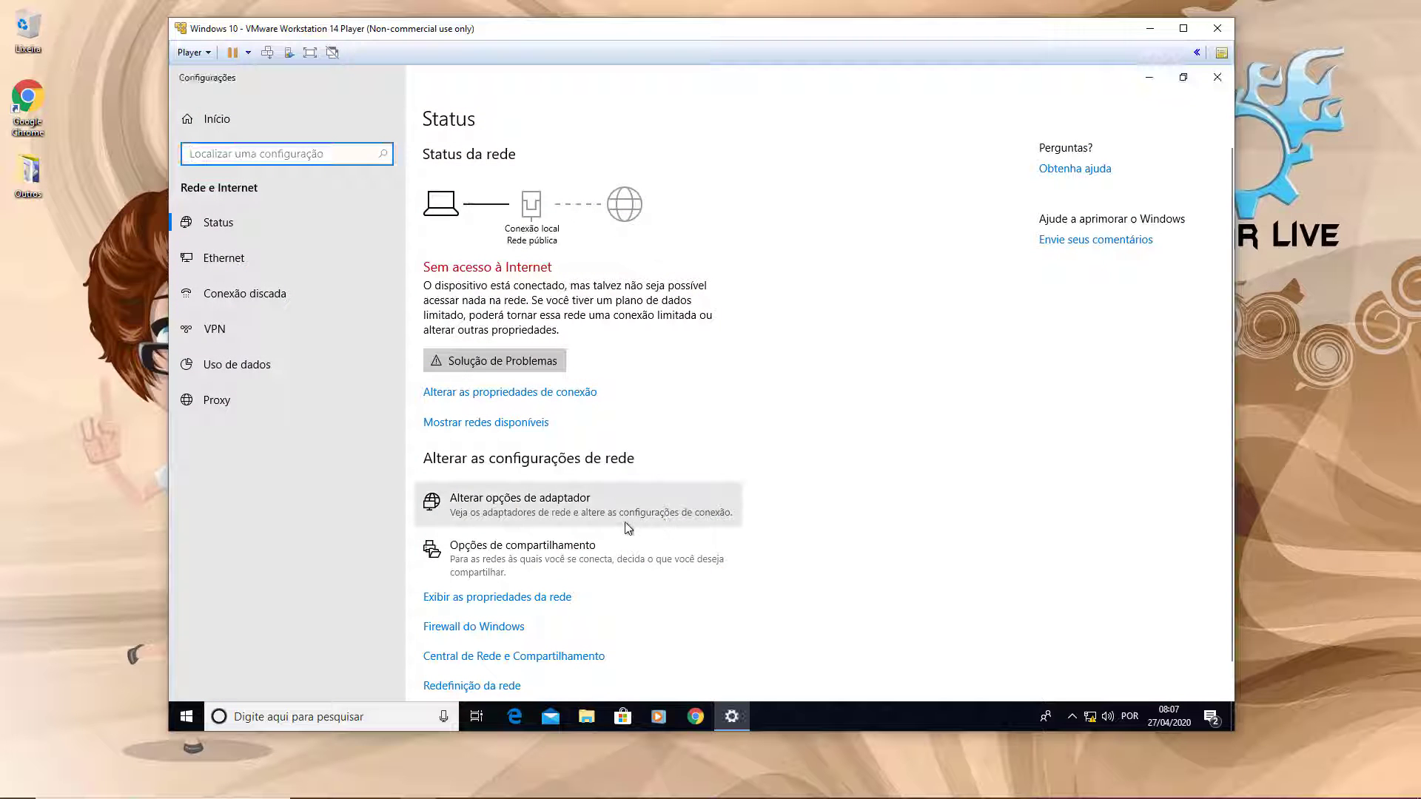
pyautogui.click(539, 422)
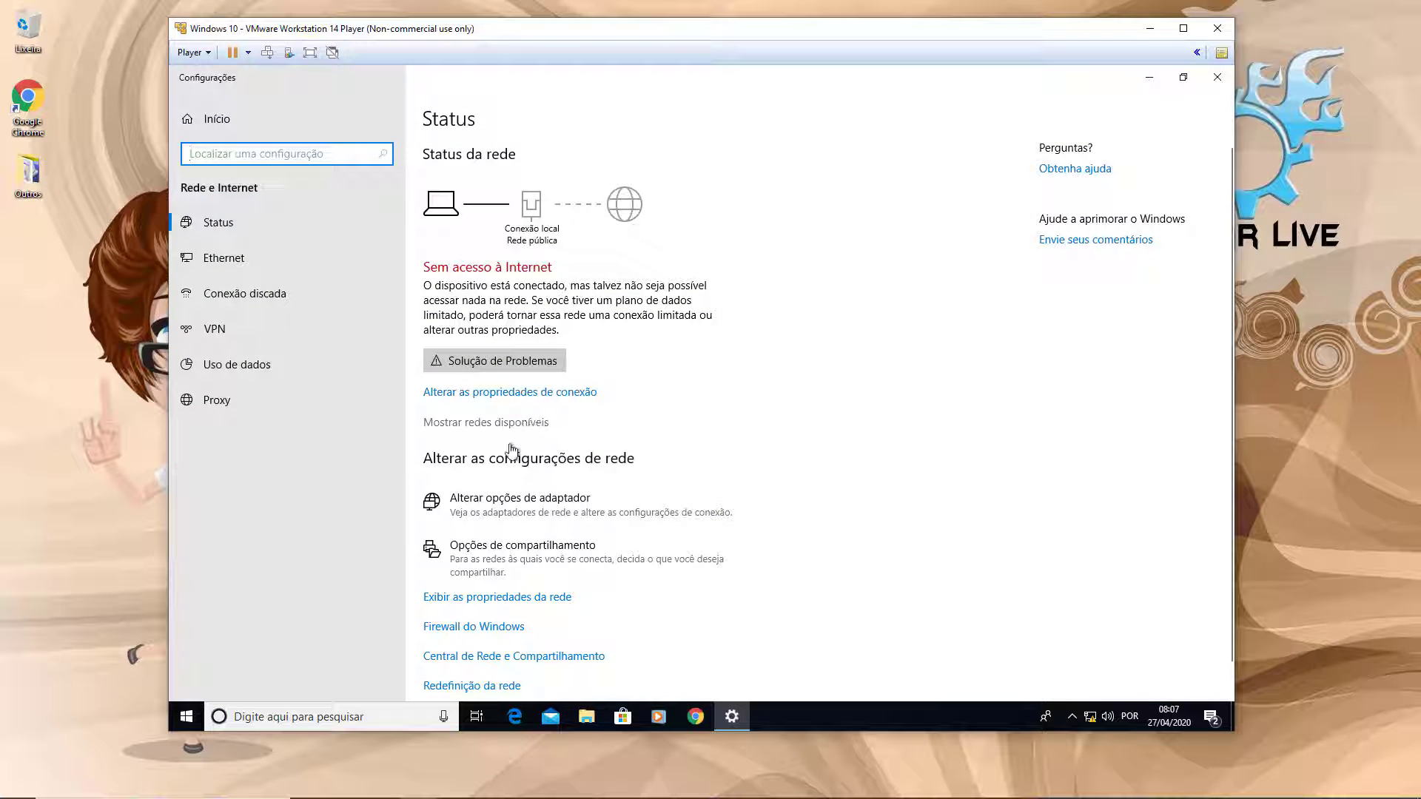
pyautogui.click(520, 507)
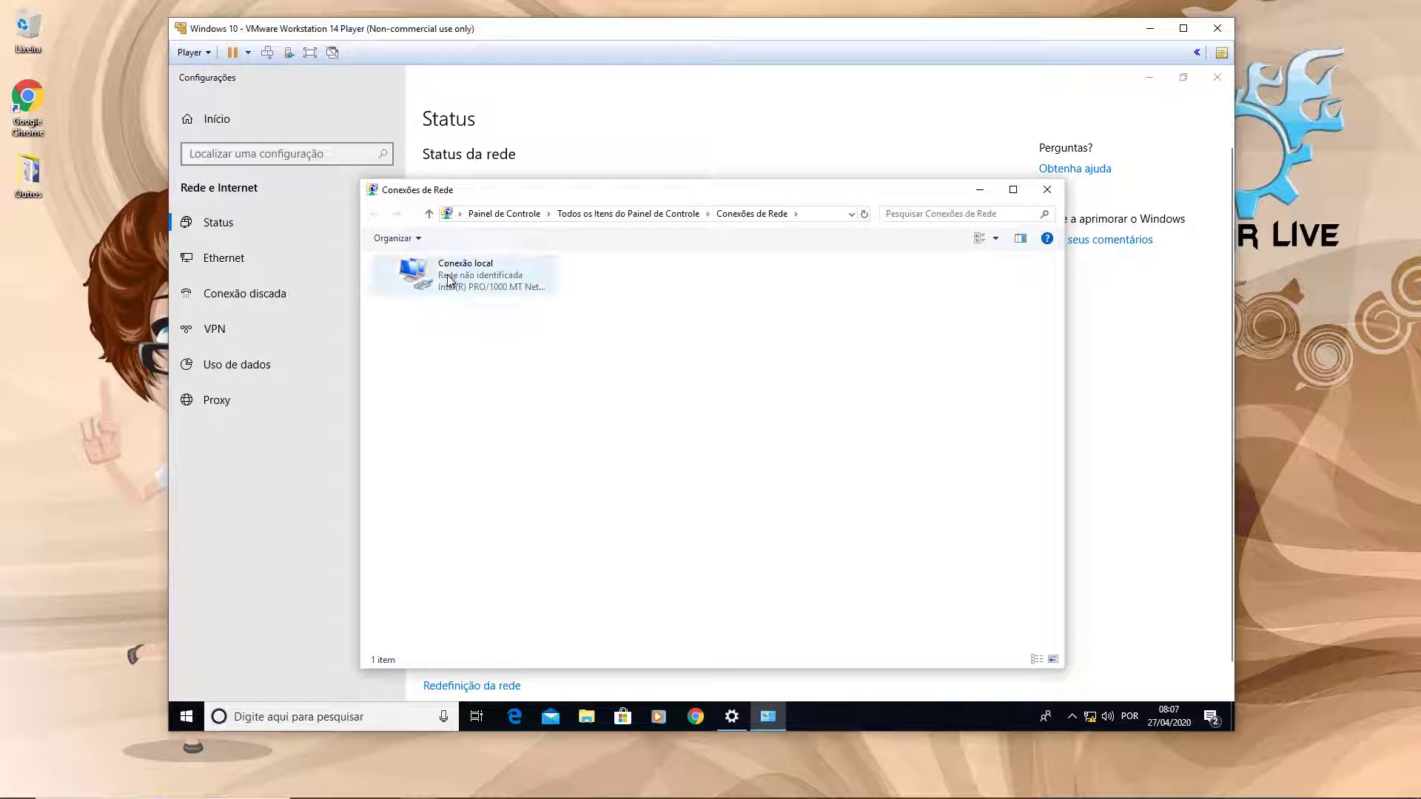
# Step: View the status of the Conexão local adapter and examine its network connection details
pyautogui.click(447, 278)
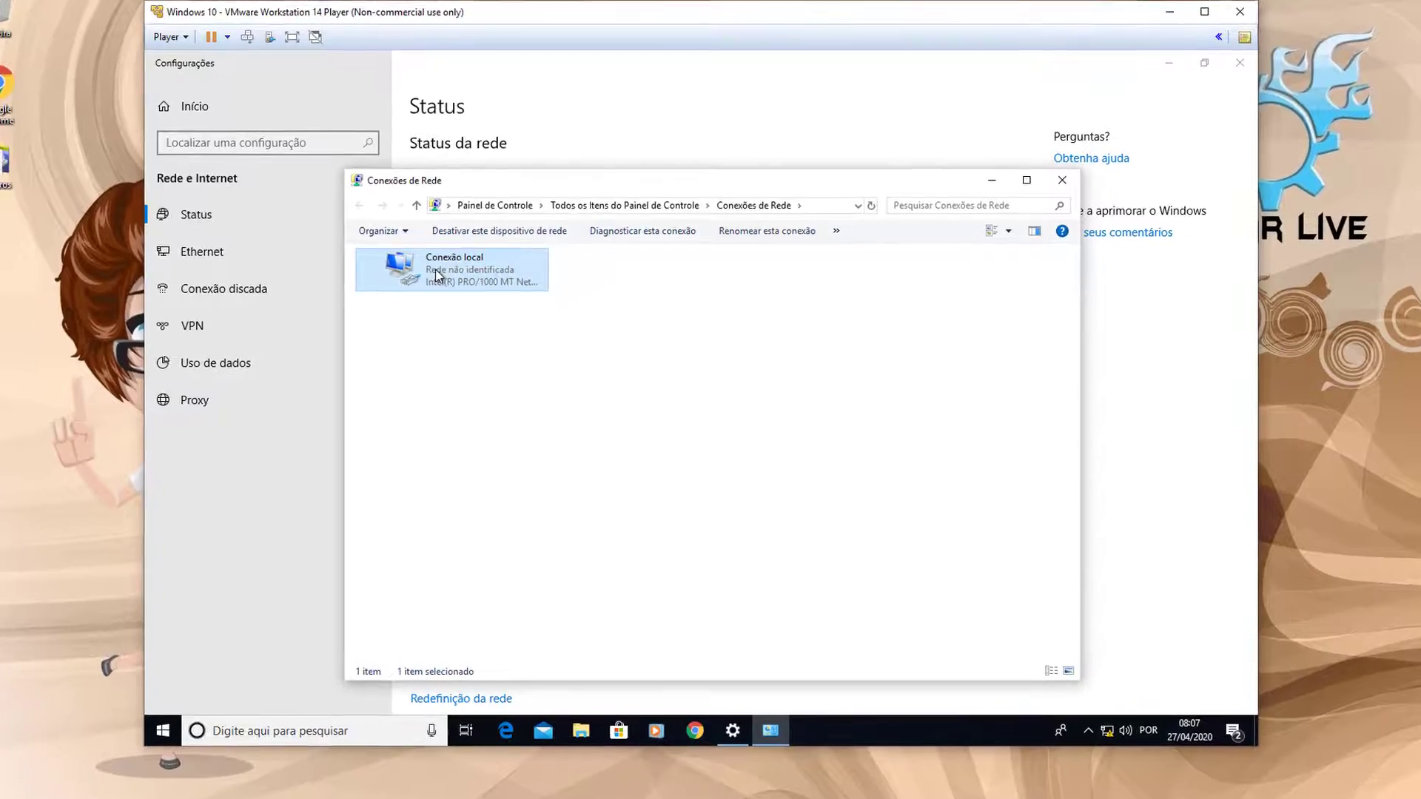
pyautogui.rightClick(433, 273)
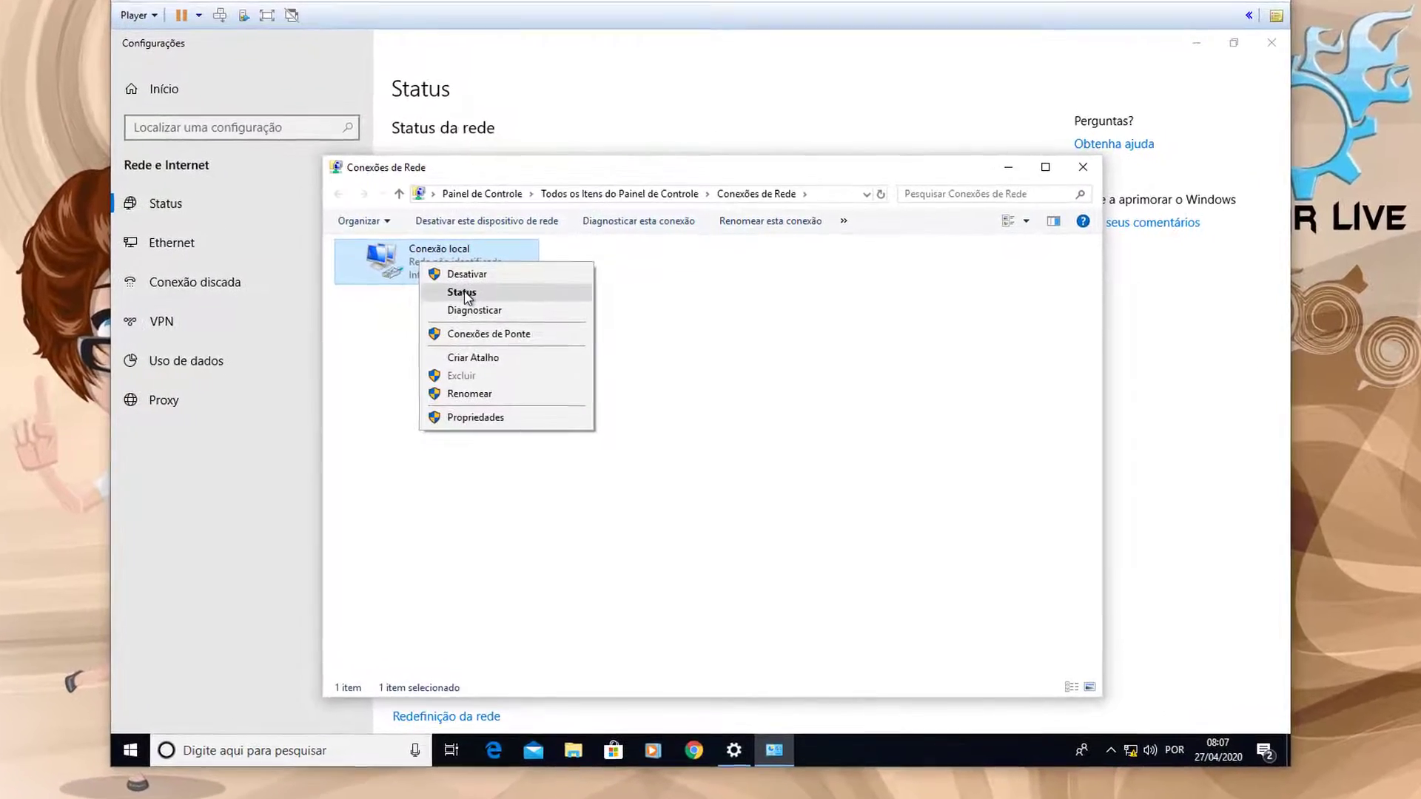
pyautogui.click(459, 291)
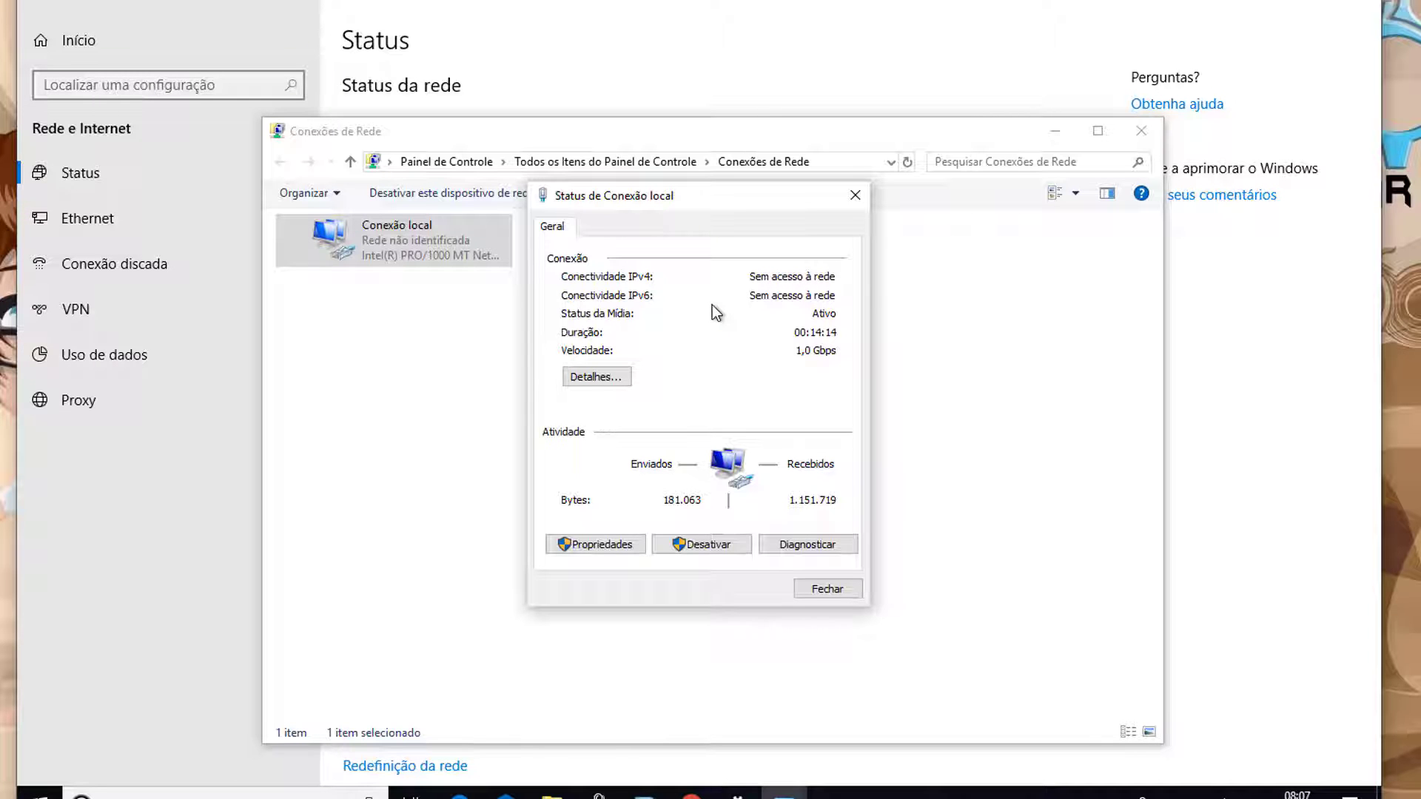
pyautogui.click(596, 376)
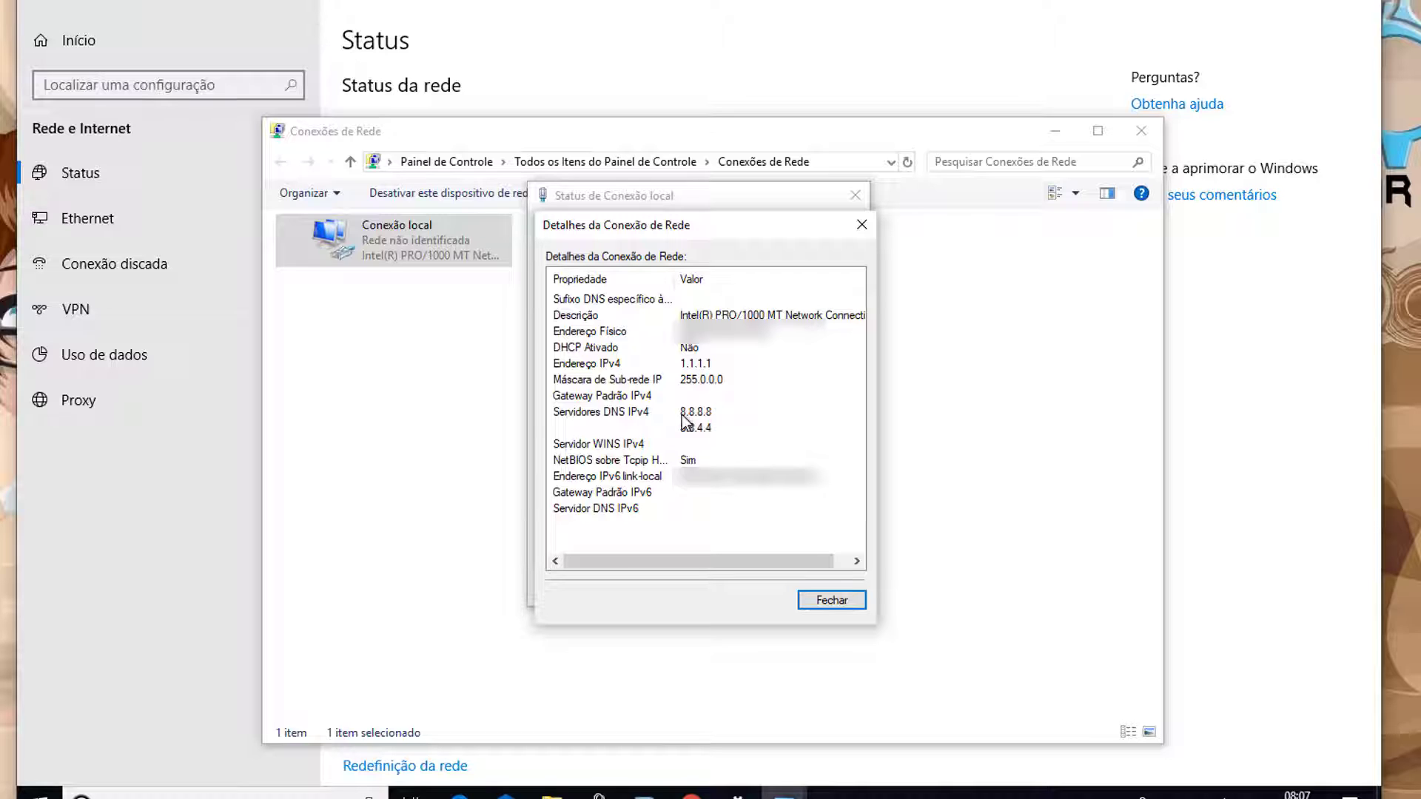
pyautogui.click(810, 600)
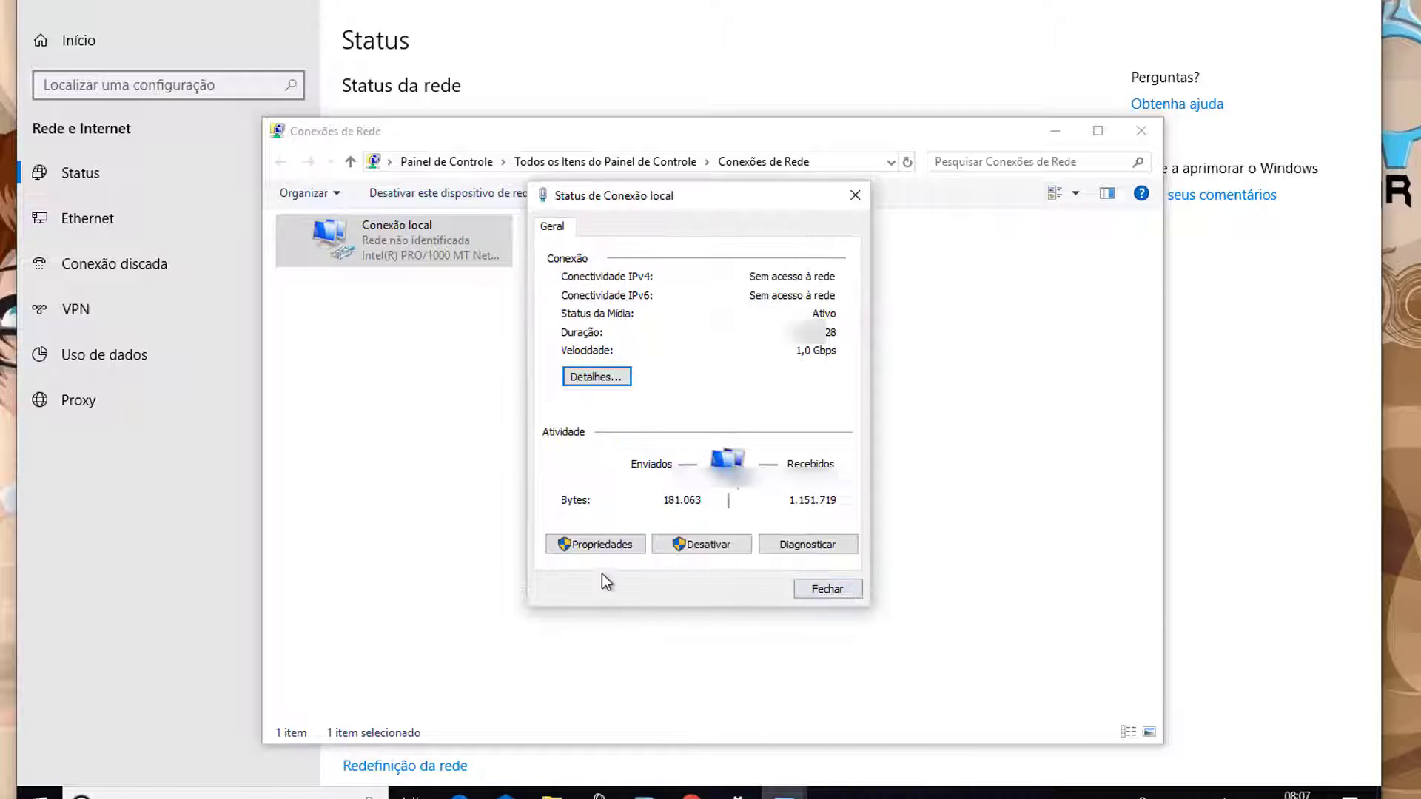
# Step: Set the local connection's TCP/IPv4 protocol to obtain the IP address and DNS servers automatically, and close the connection dialogs
pyautogui.click(575, 544)
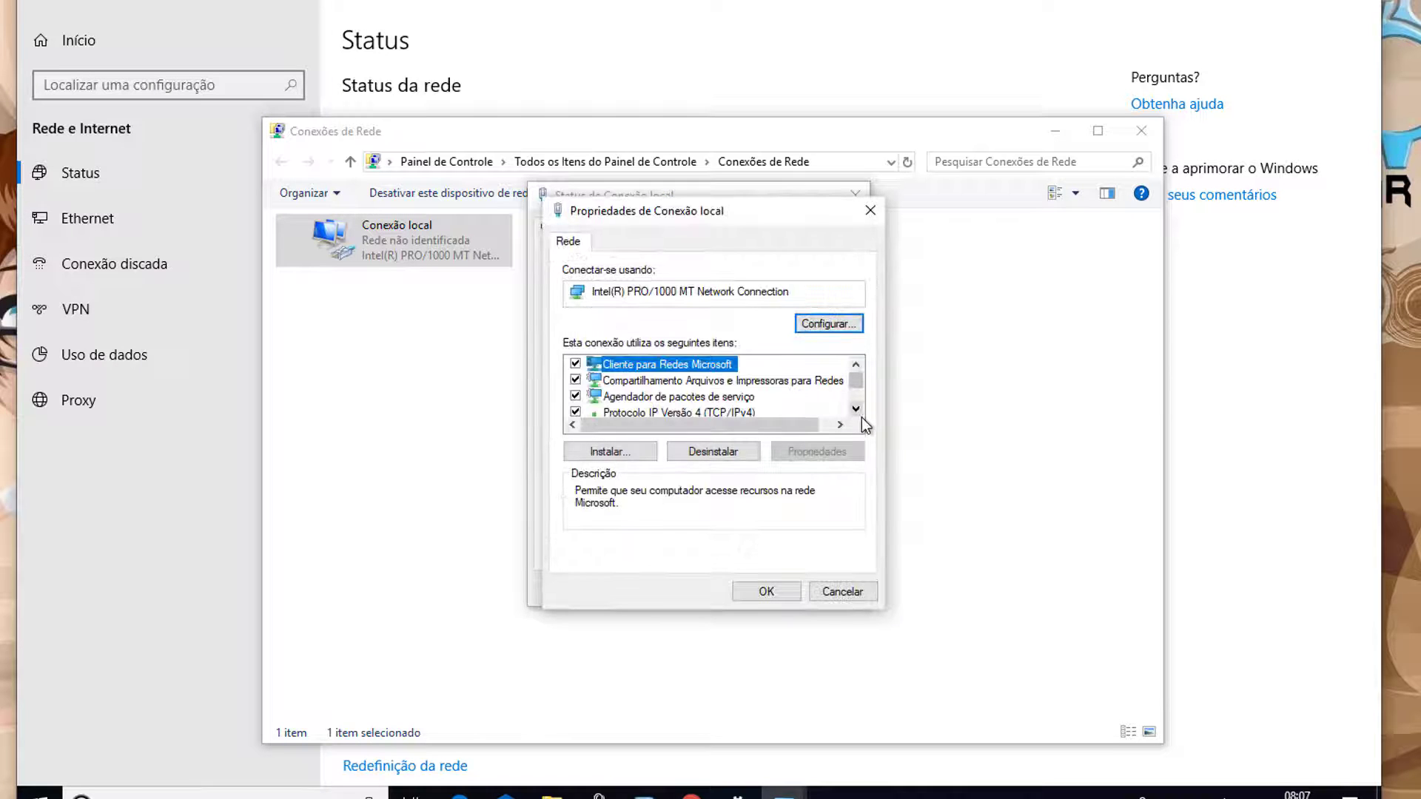
pyautogui.click(855, 409)
pyautogui.click(637, 403)
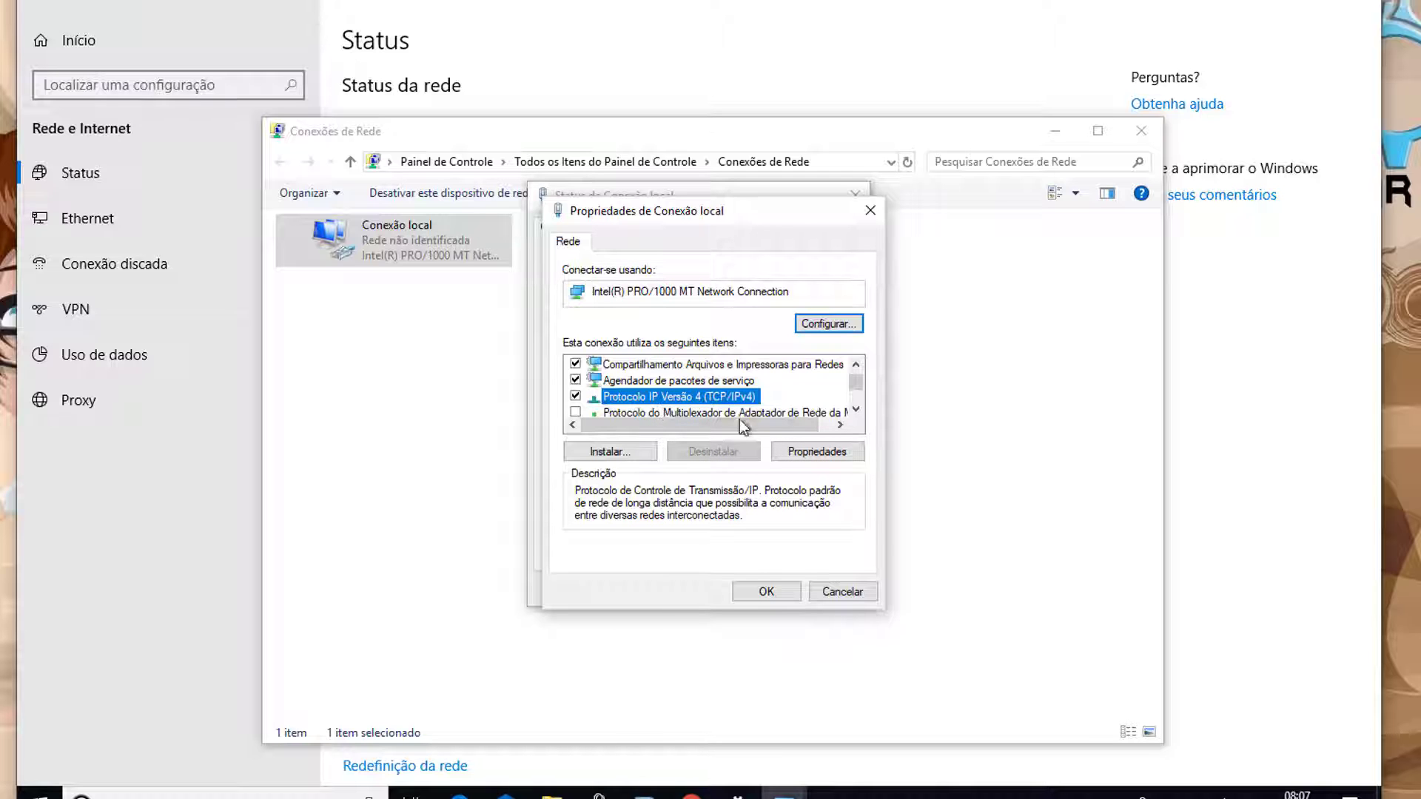
pyautogui.click(797, 449)
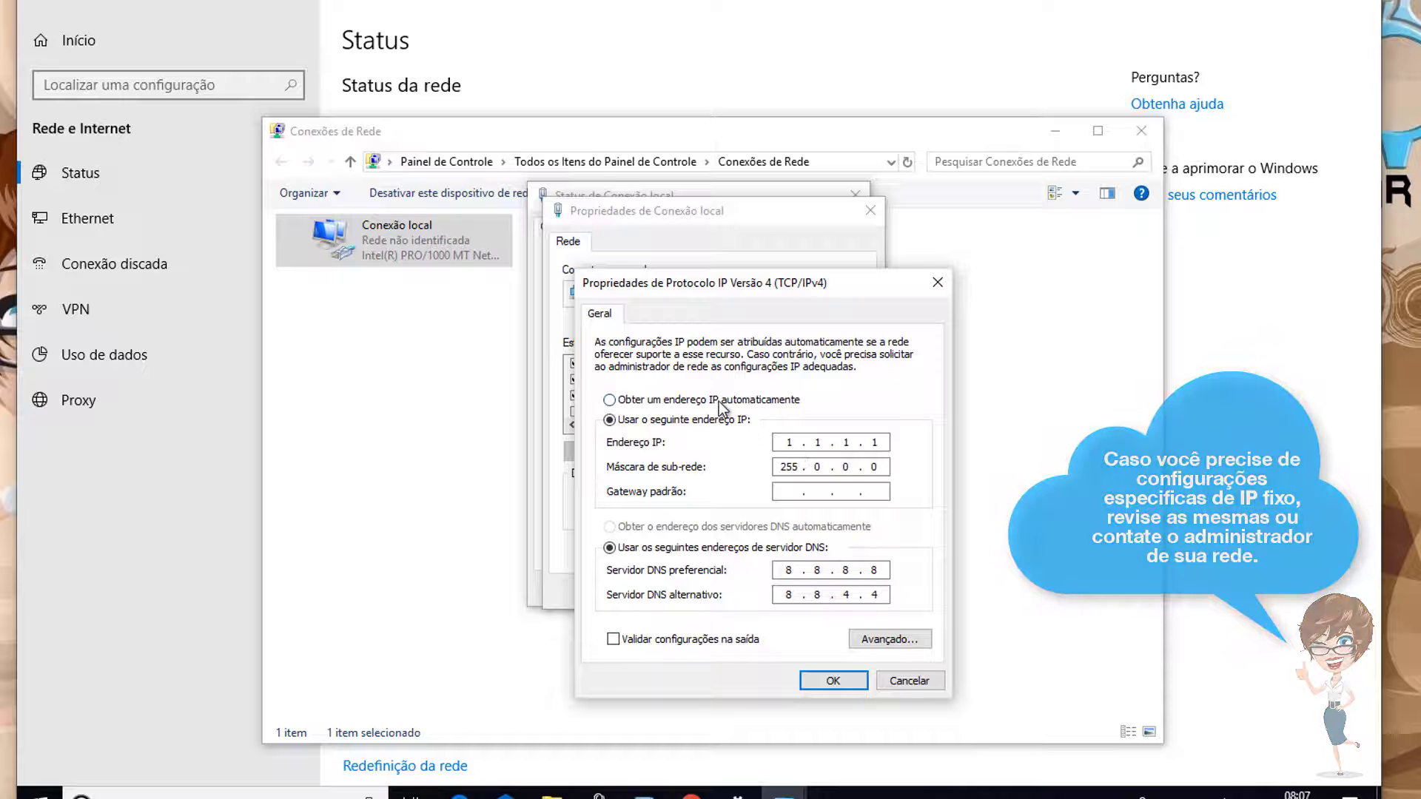
pyautogui.click(710, 400)
pyautogui.click(682, 525)
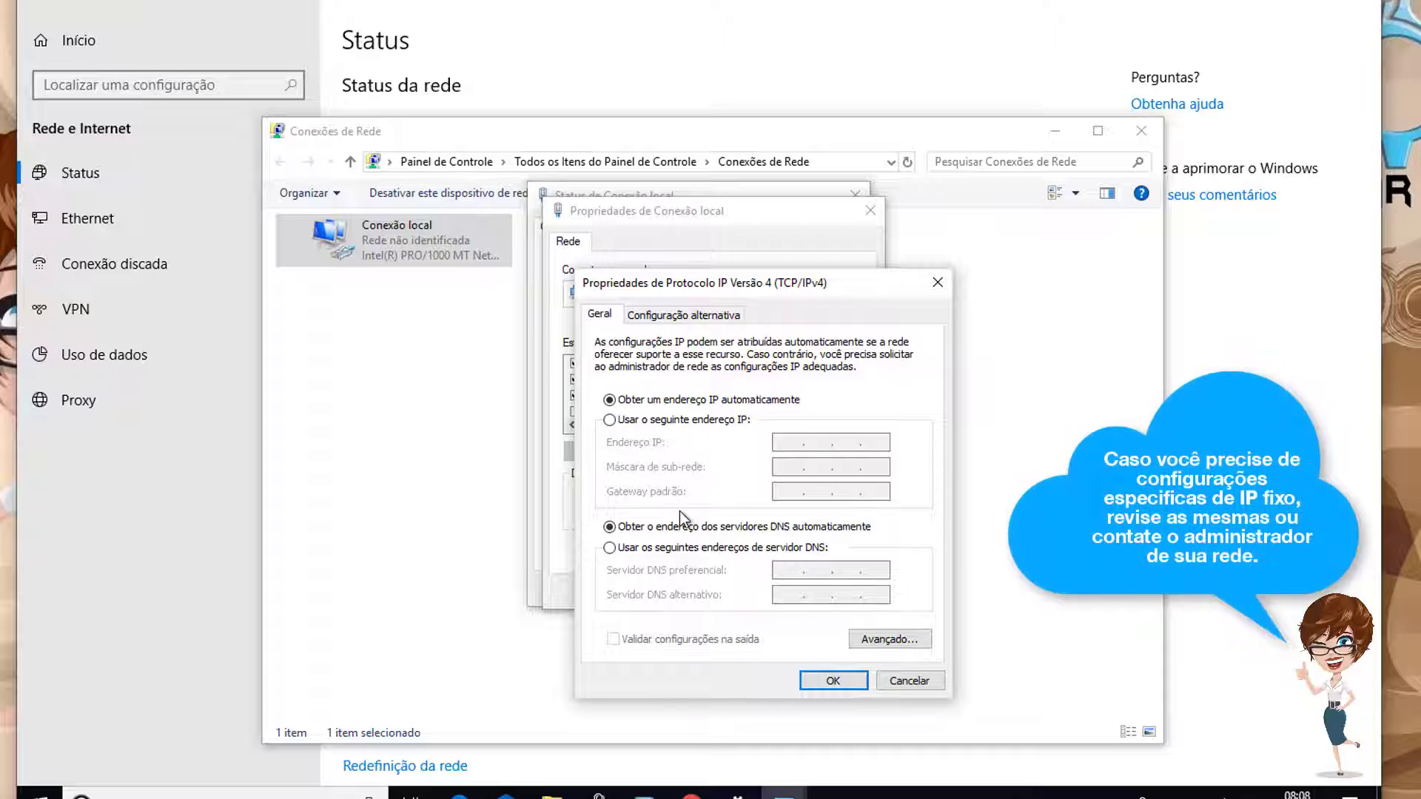
pyautogui.click(834, 681)
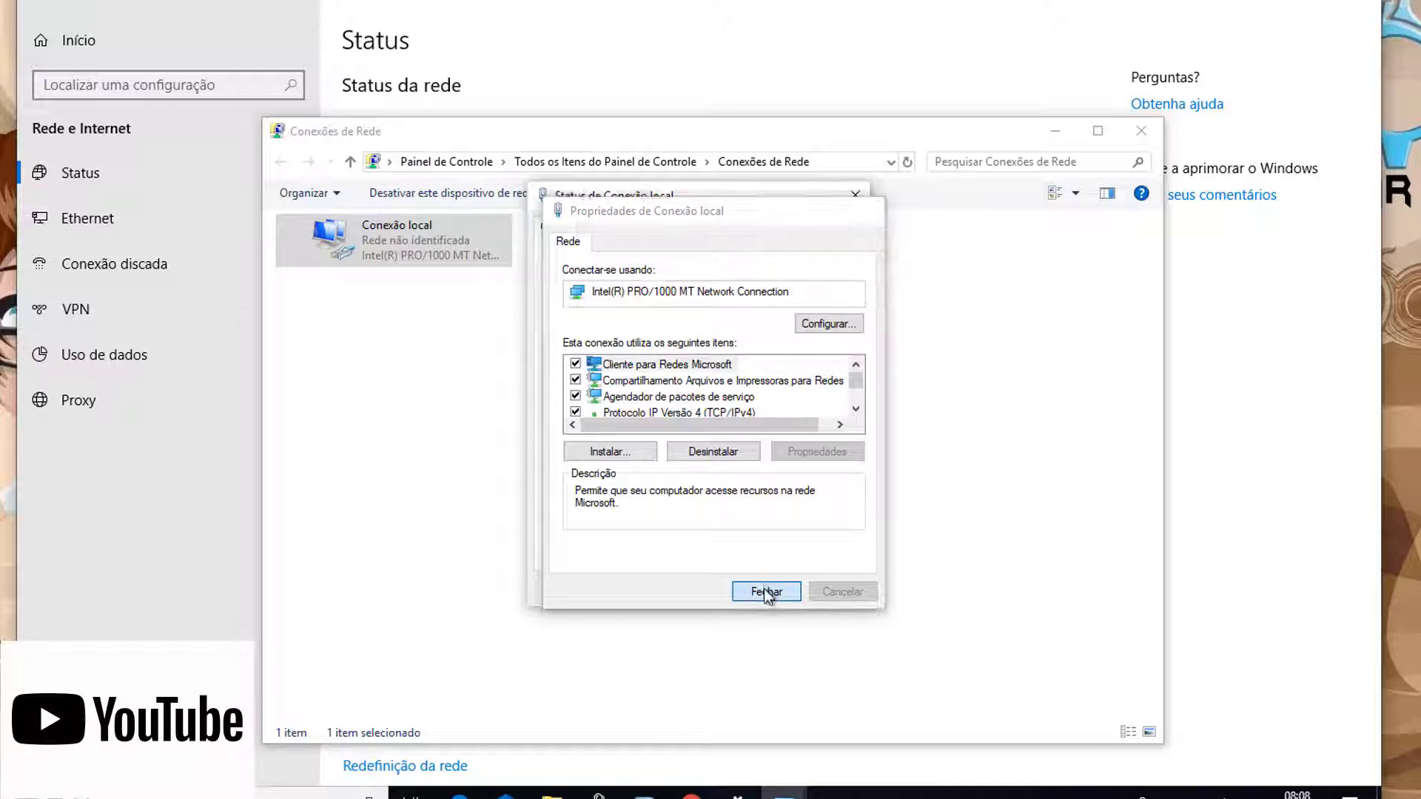
pyautogui.click(764, 588)
pyautogui.click(802, 592)
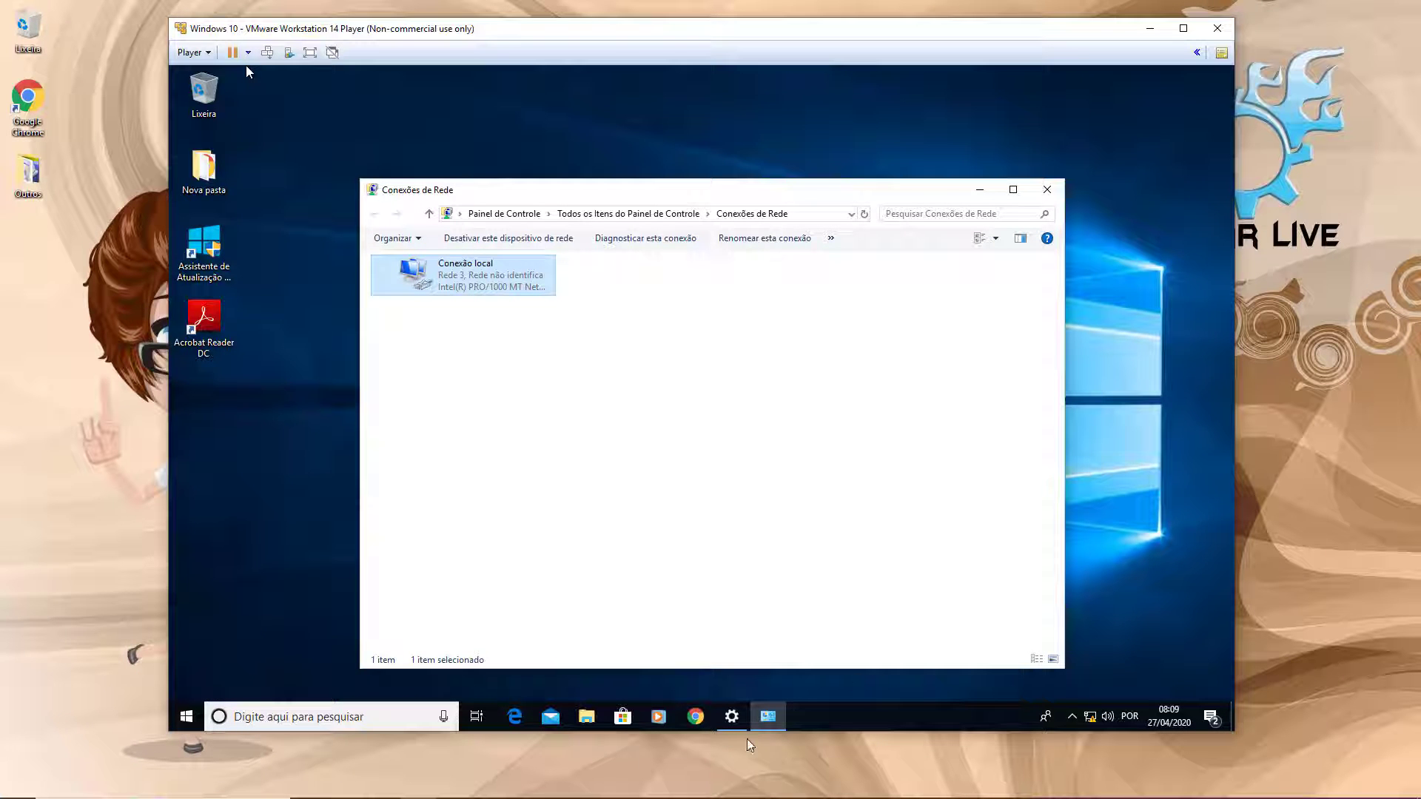
# Step: Restart the Windows 10 guest in VMware and confirm the restart
pyautogui.click(209, 54)
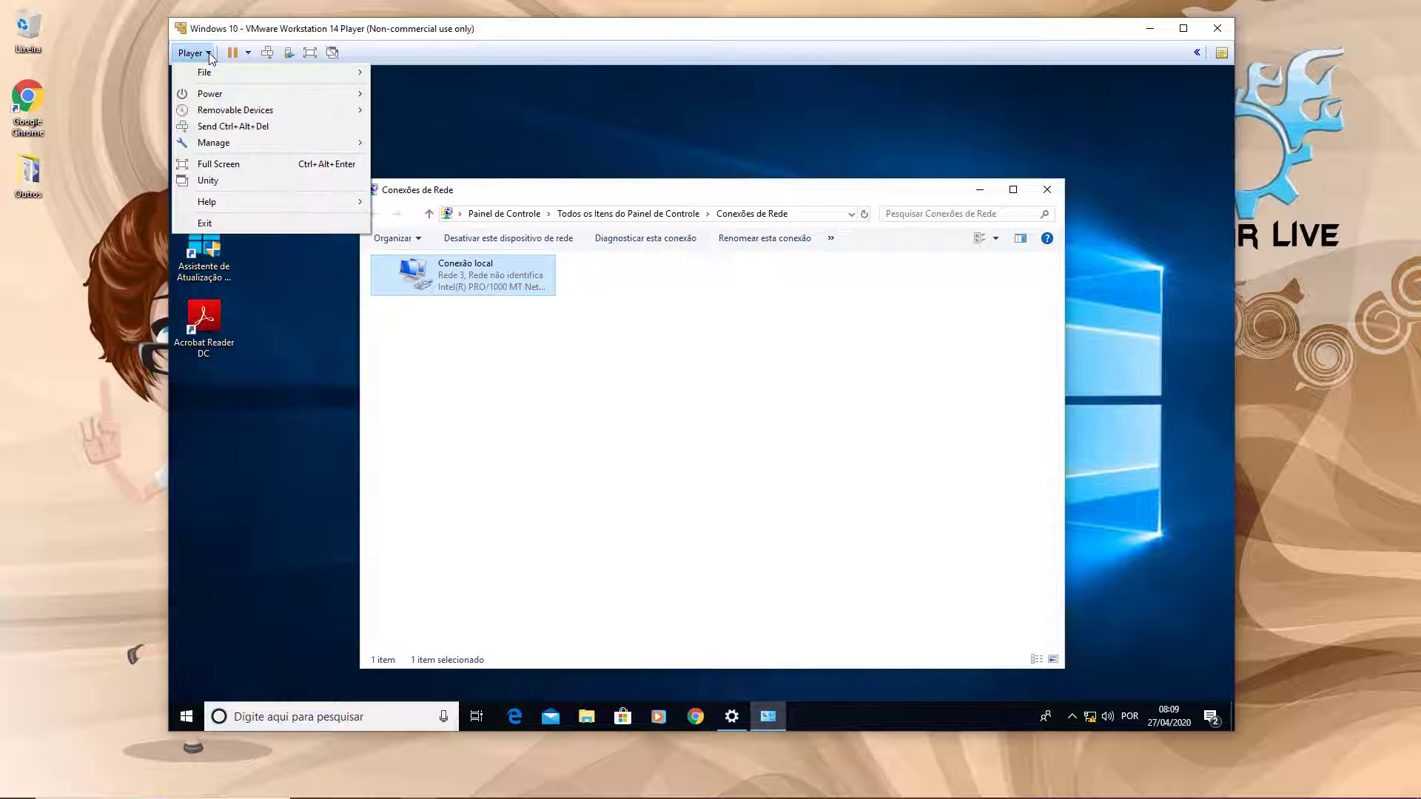
pyautogui.moveTo(234, 93)
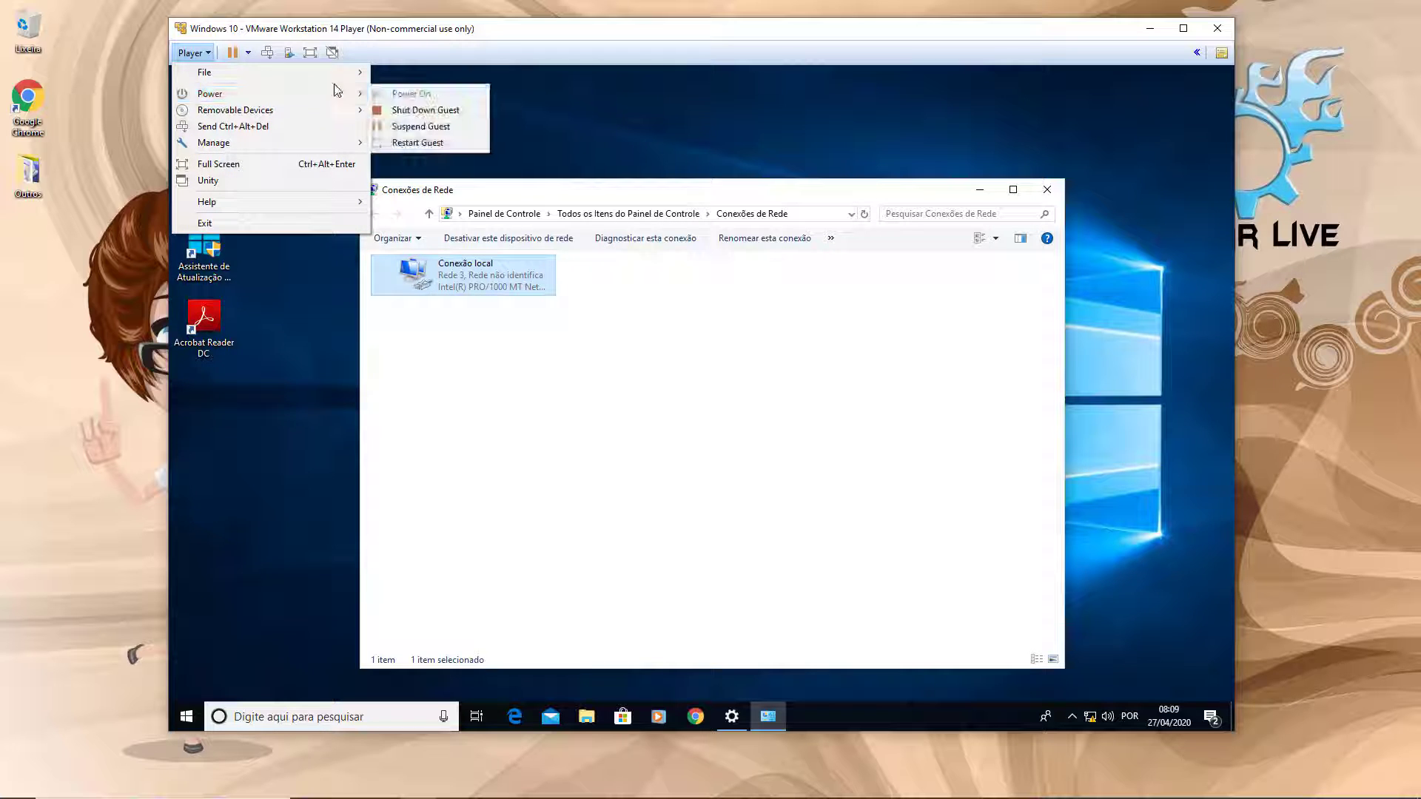
pyautogui.click(441, 139)
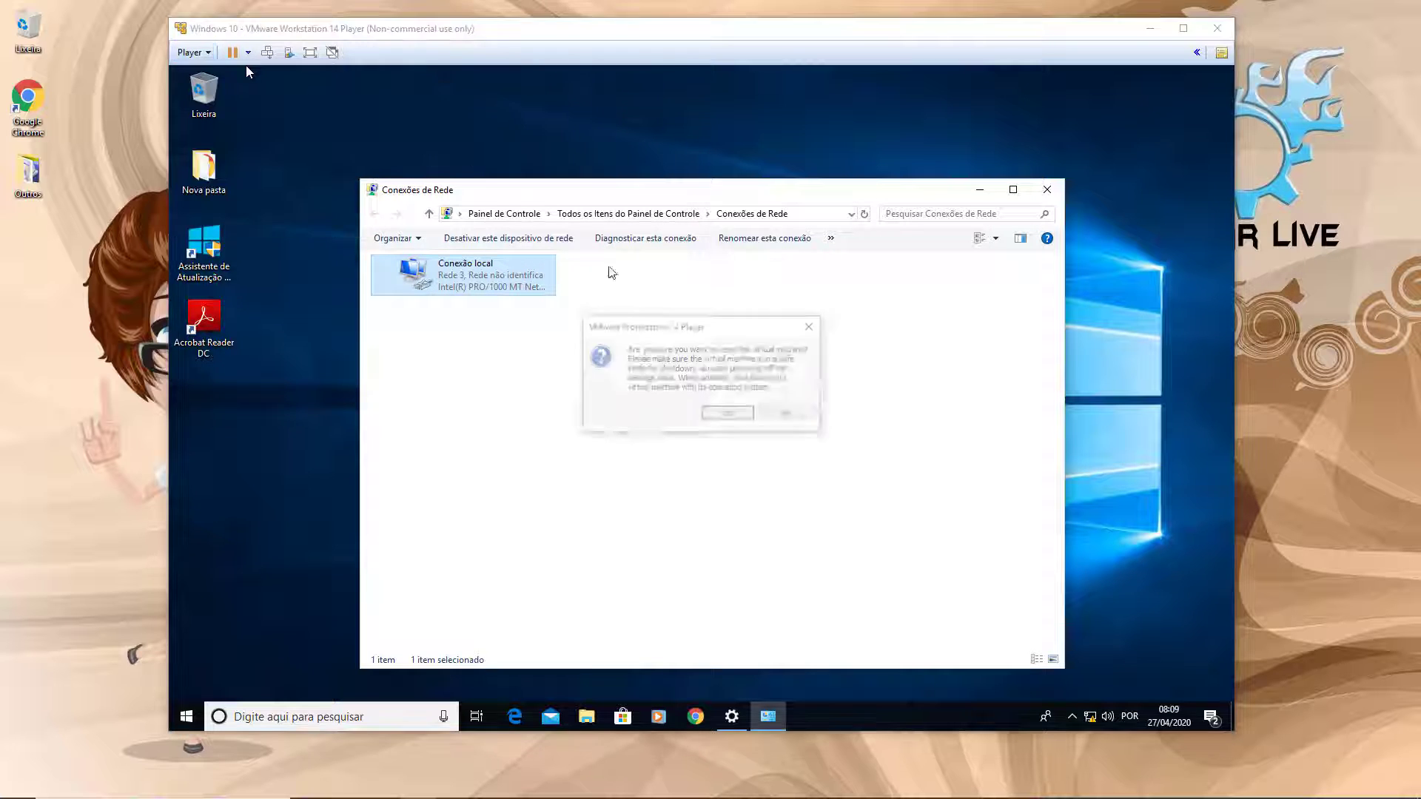
pyautogui.click(728, 415)
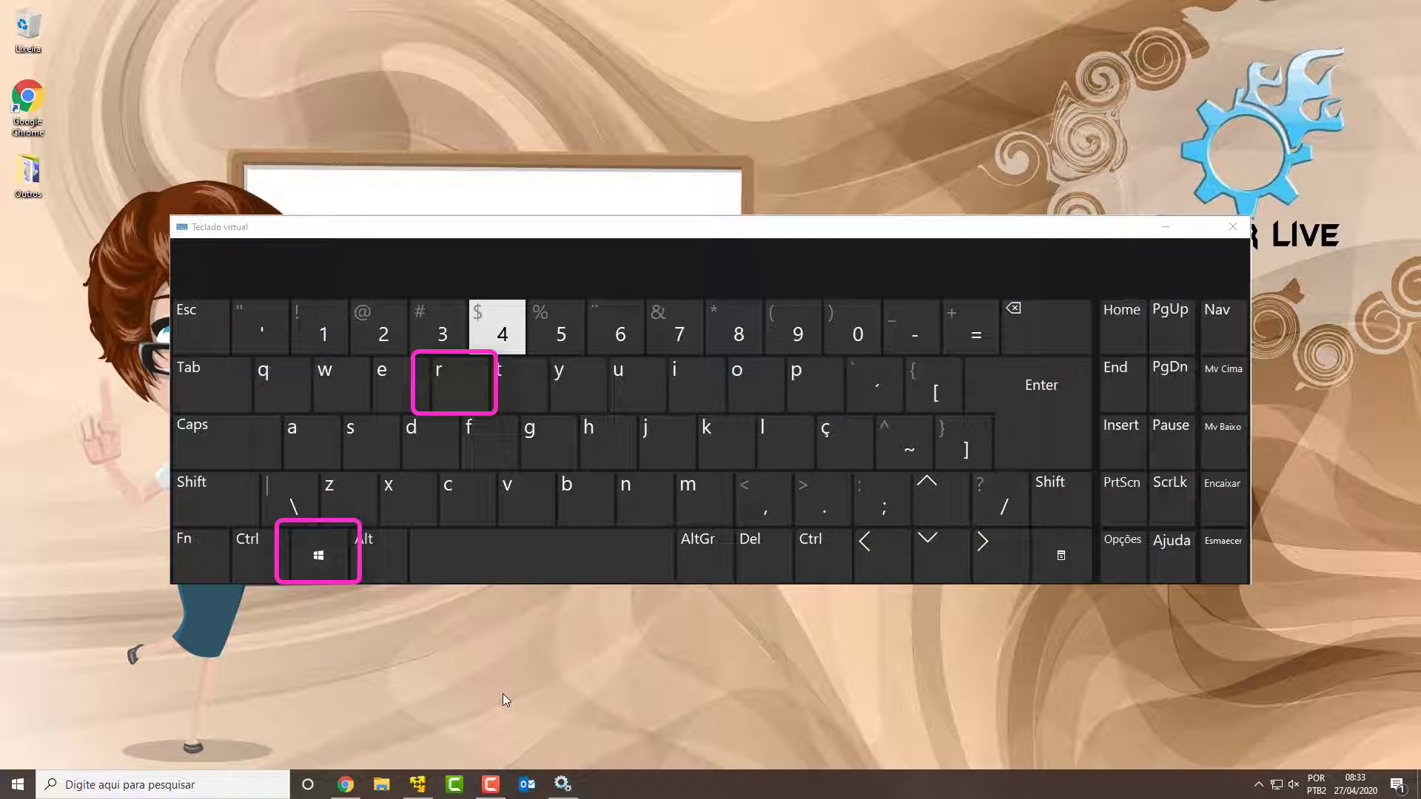
pyautogui.press('super+r')
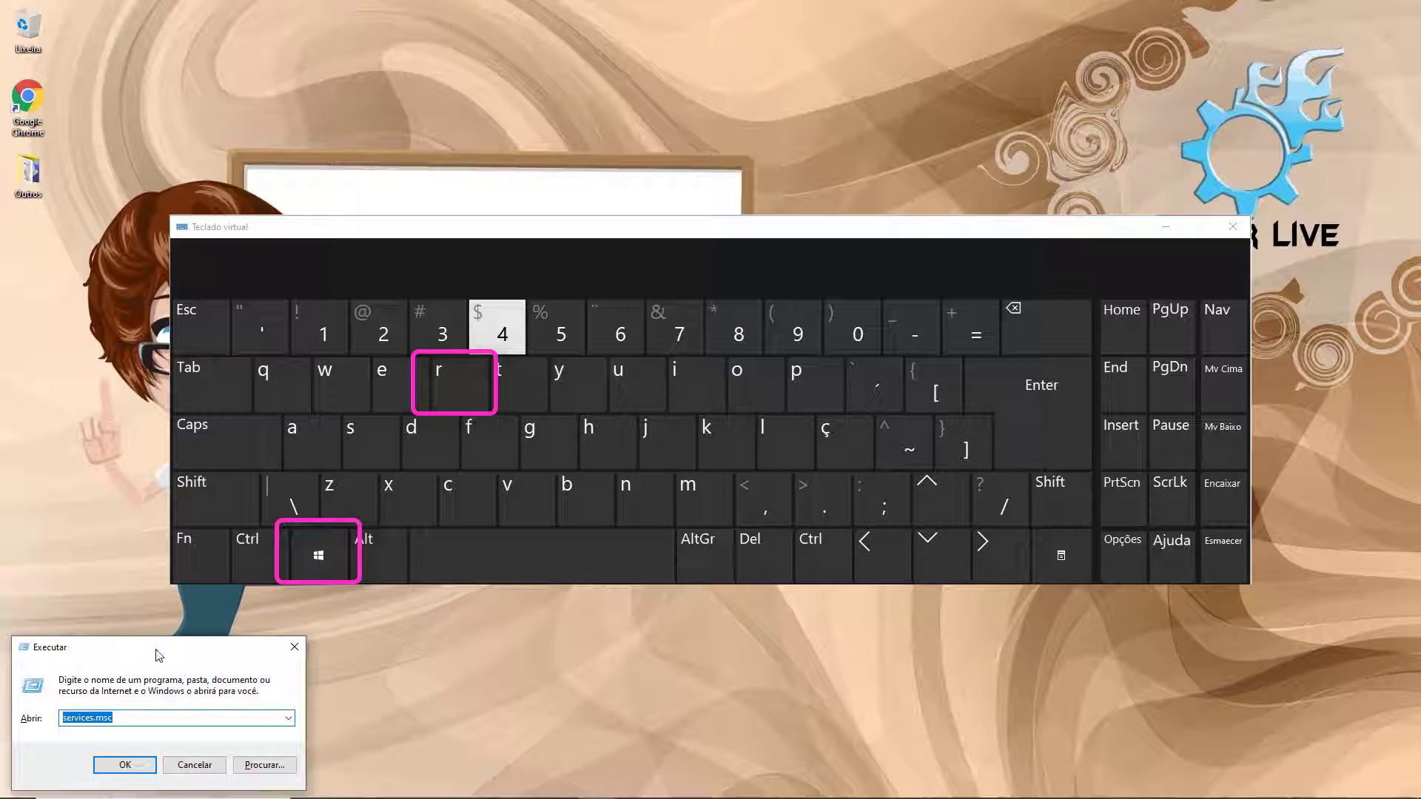
pyautogui.moveTo(158, 654); pyautogui.dragTo(162, 612)
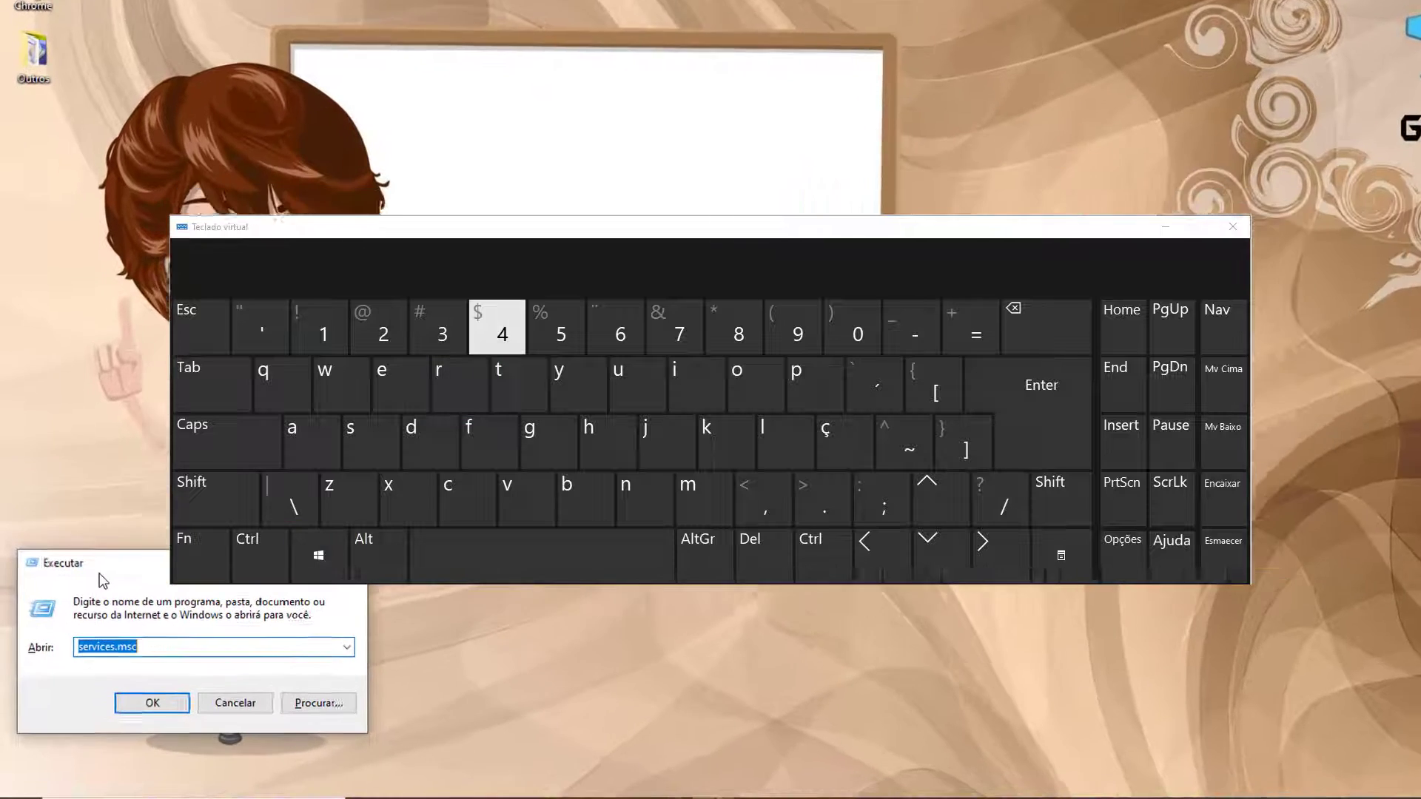
pyautogui.click(235, 702)
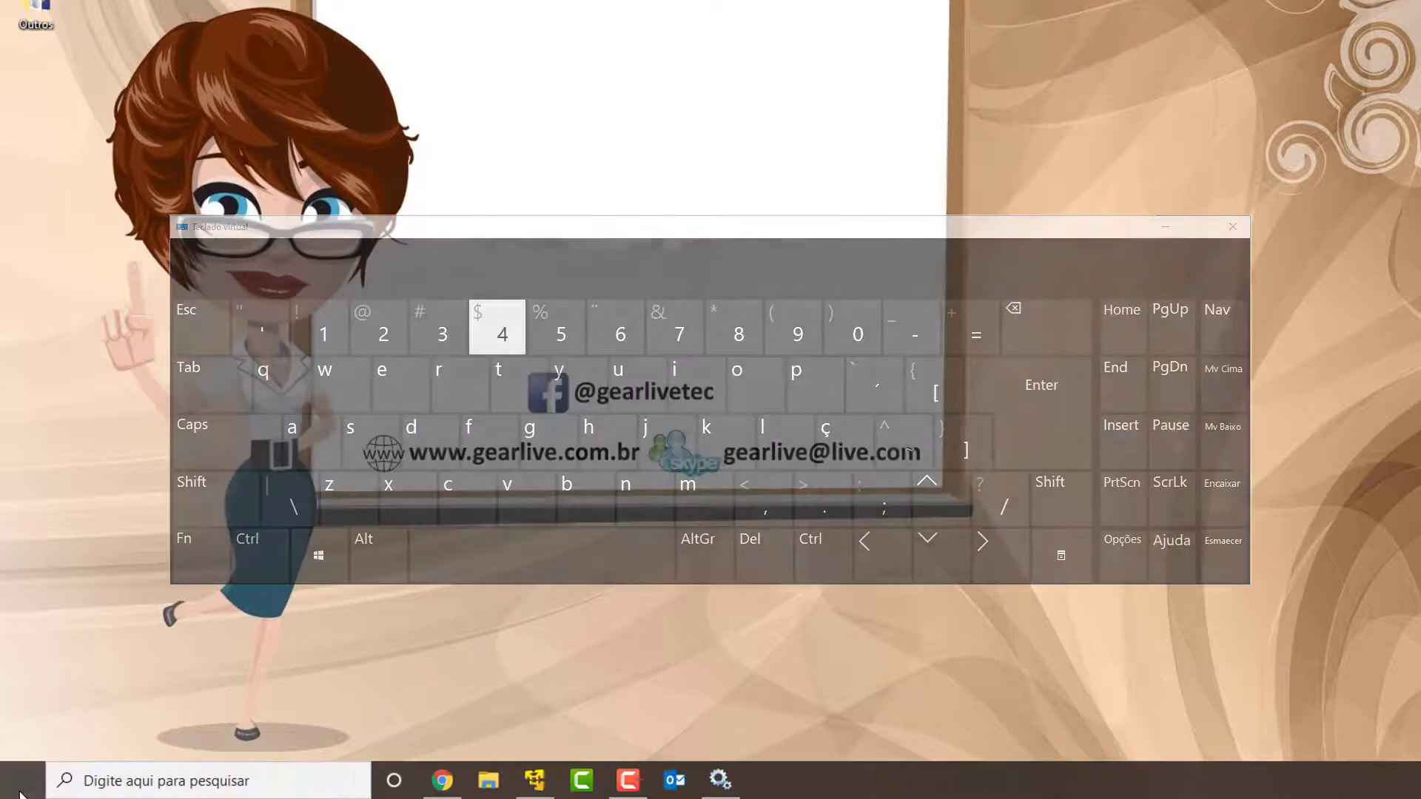
# Step: Find the Run dialog on the host by searching for "executar" and launch msconfig from it
pyautogui.click(20, 791)
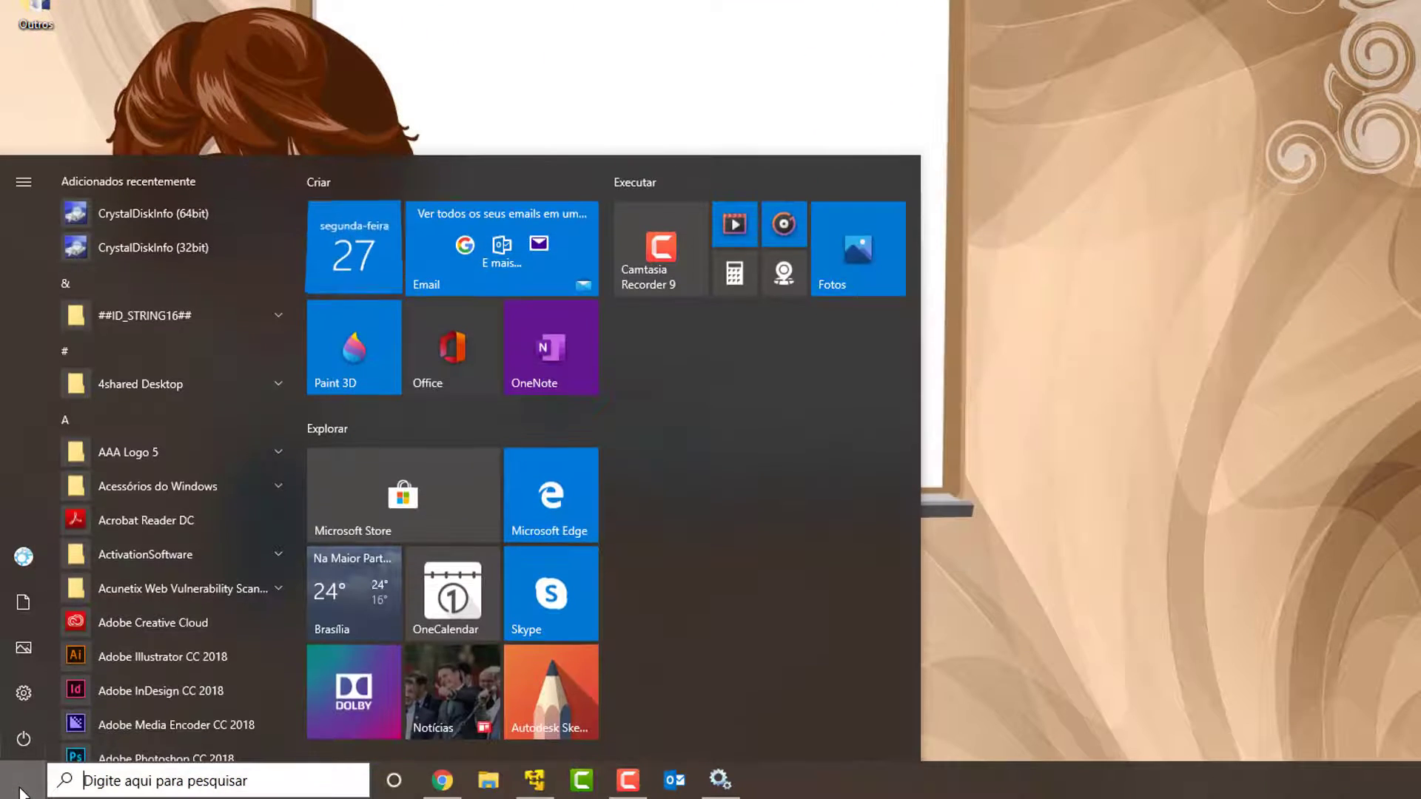
pyautogui.write('exc')
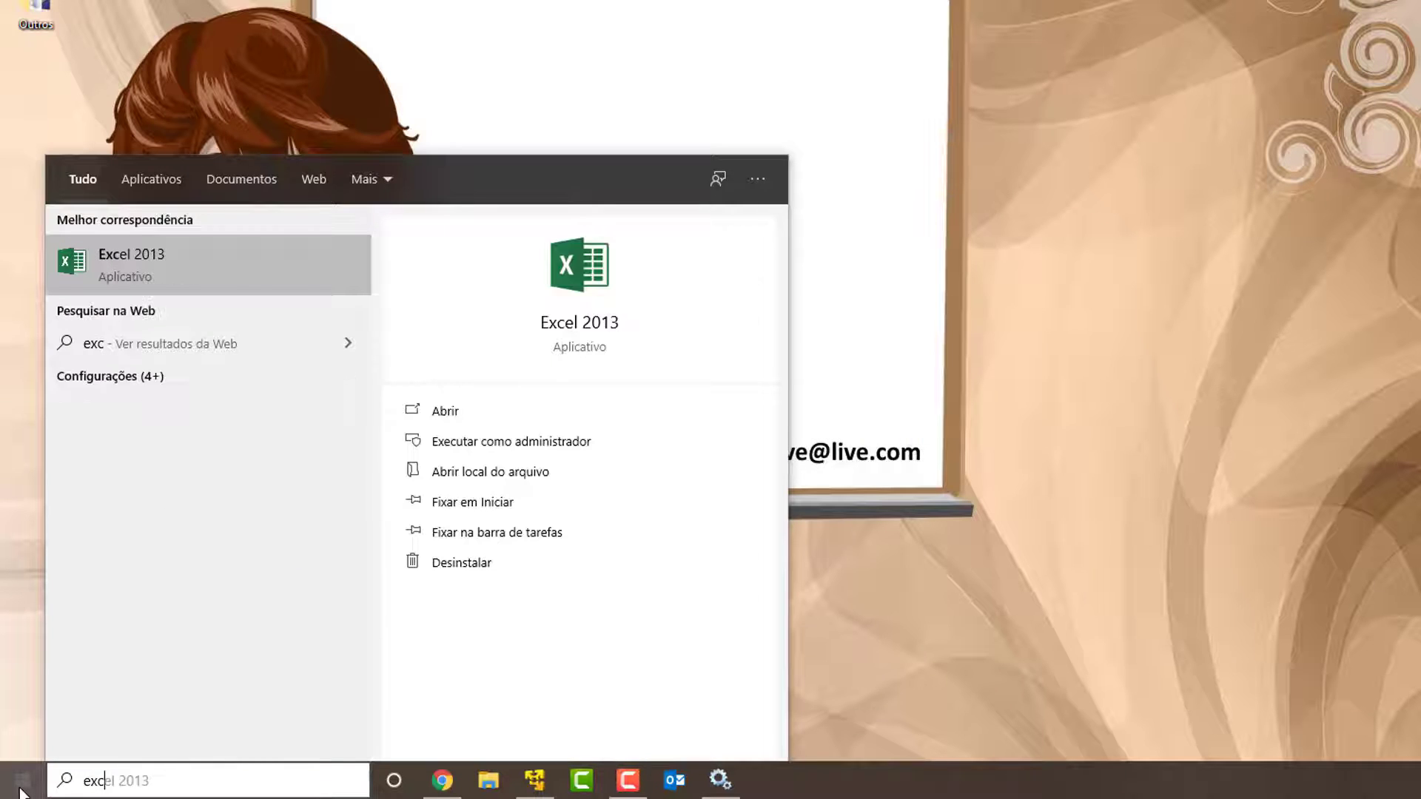
pyautogui.press('BackSpace')
pyautogui.write('ecutar')
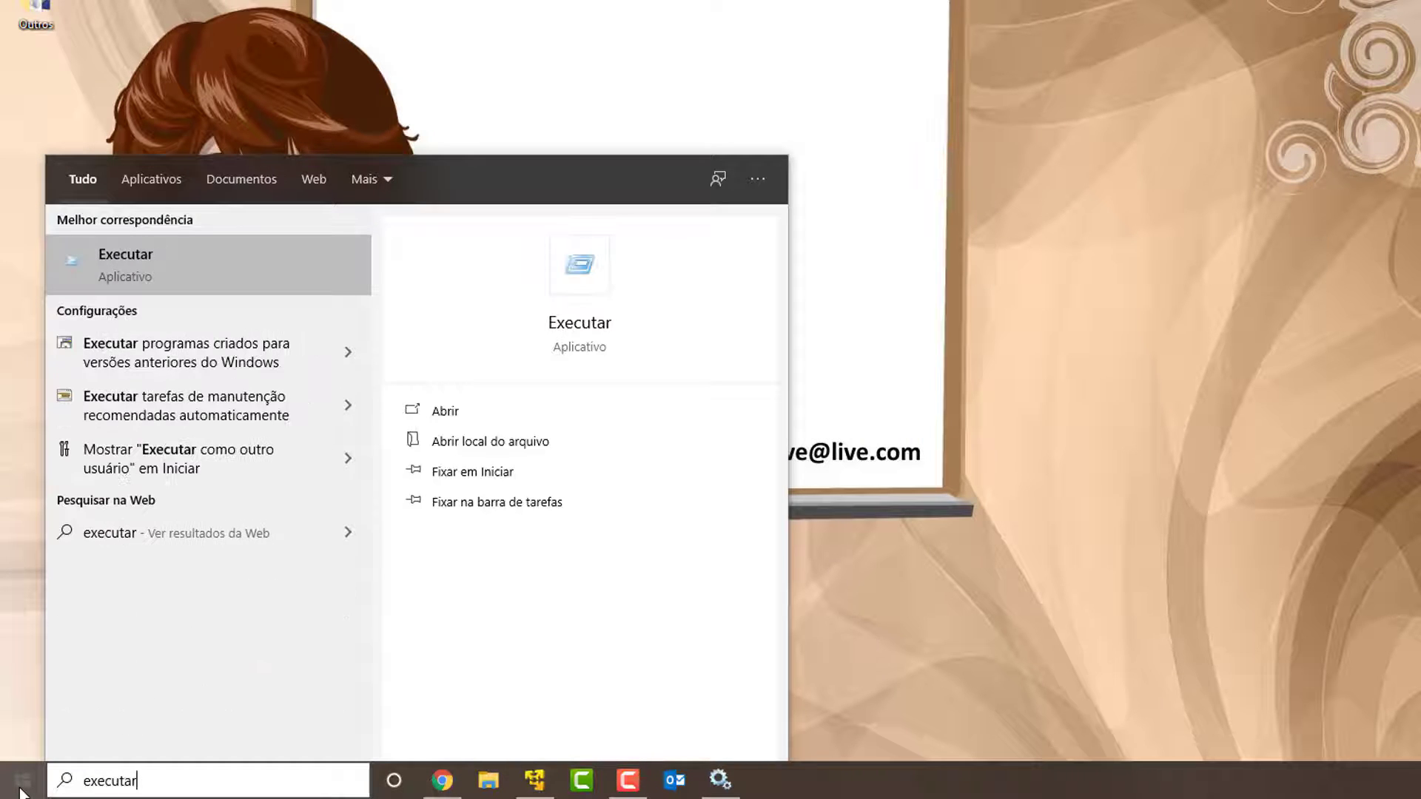
pyautogui.click(166, 277)
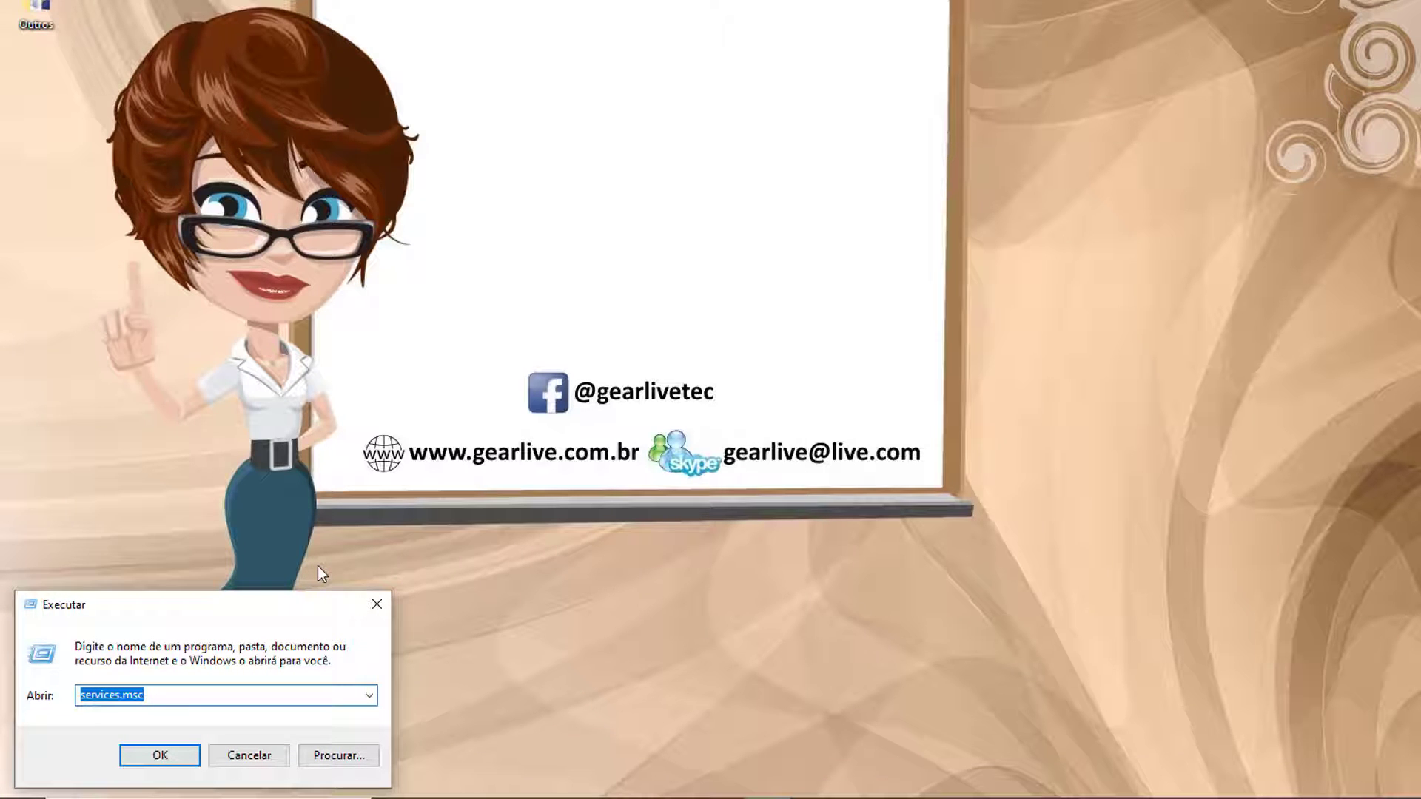
pyautogui.write('mscon')
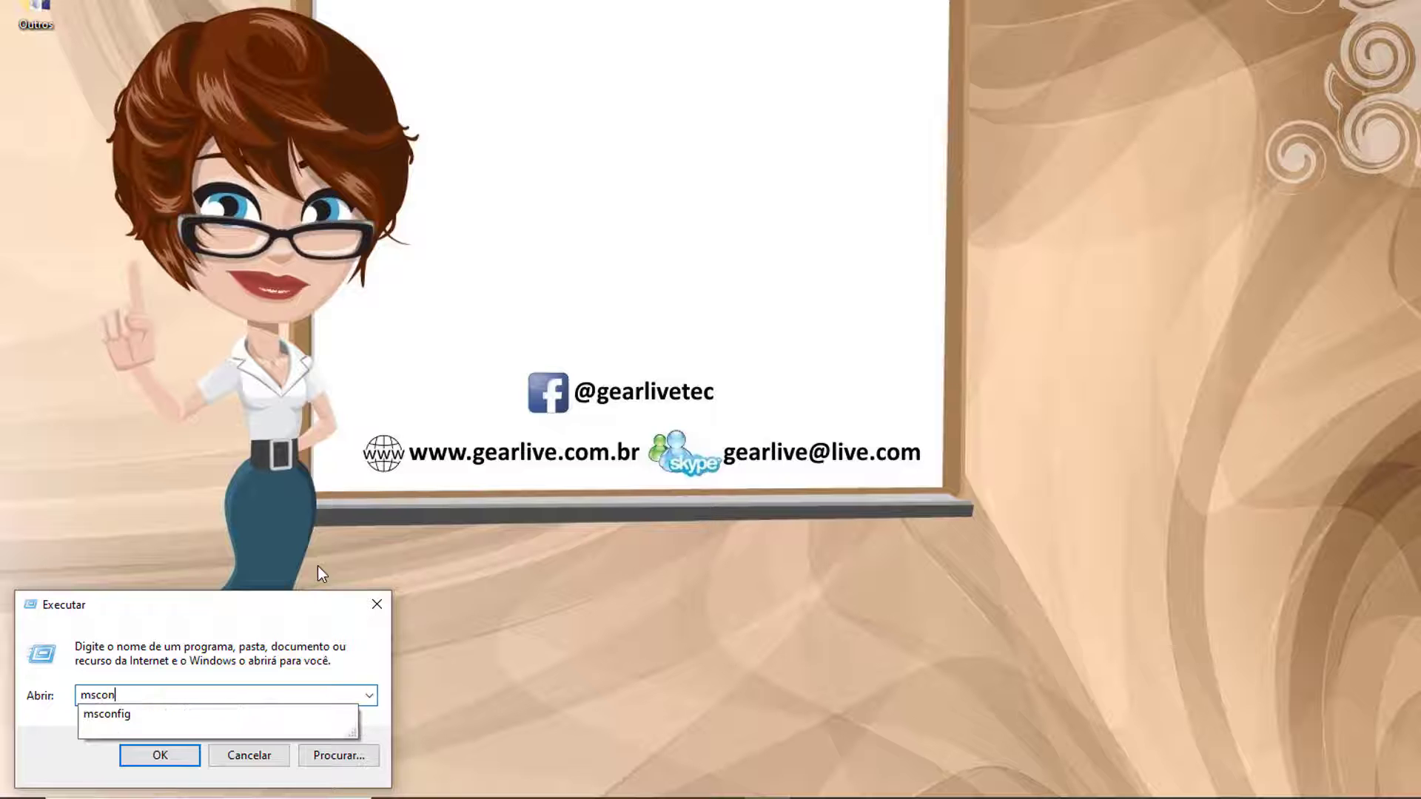
pyautogui.write('fig')
pyautogui.press('Return')
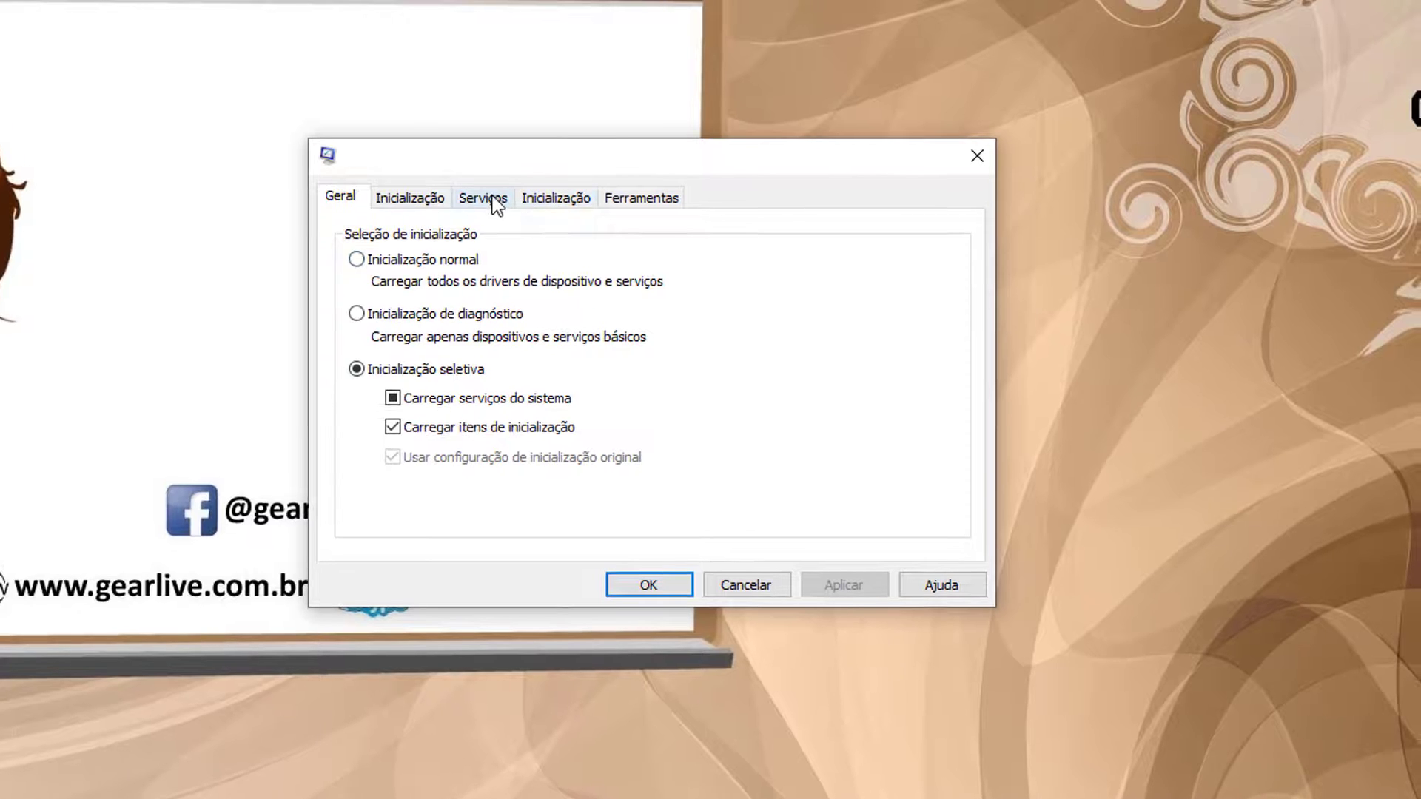
# Step: Hide all Microsoft services and check whether the VMware Authorization, DHCP, USB Arbitration and NAT services are enabled, accepting the dialog
pyautogui.click(492, 200)
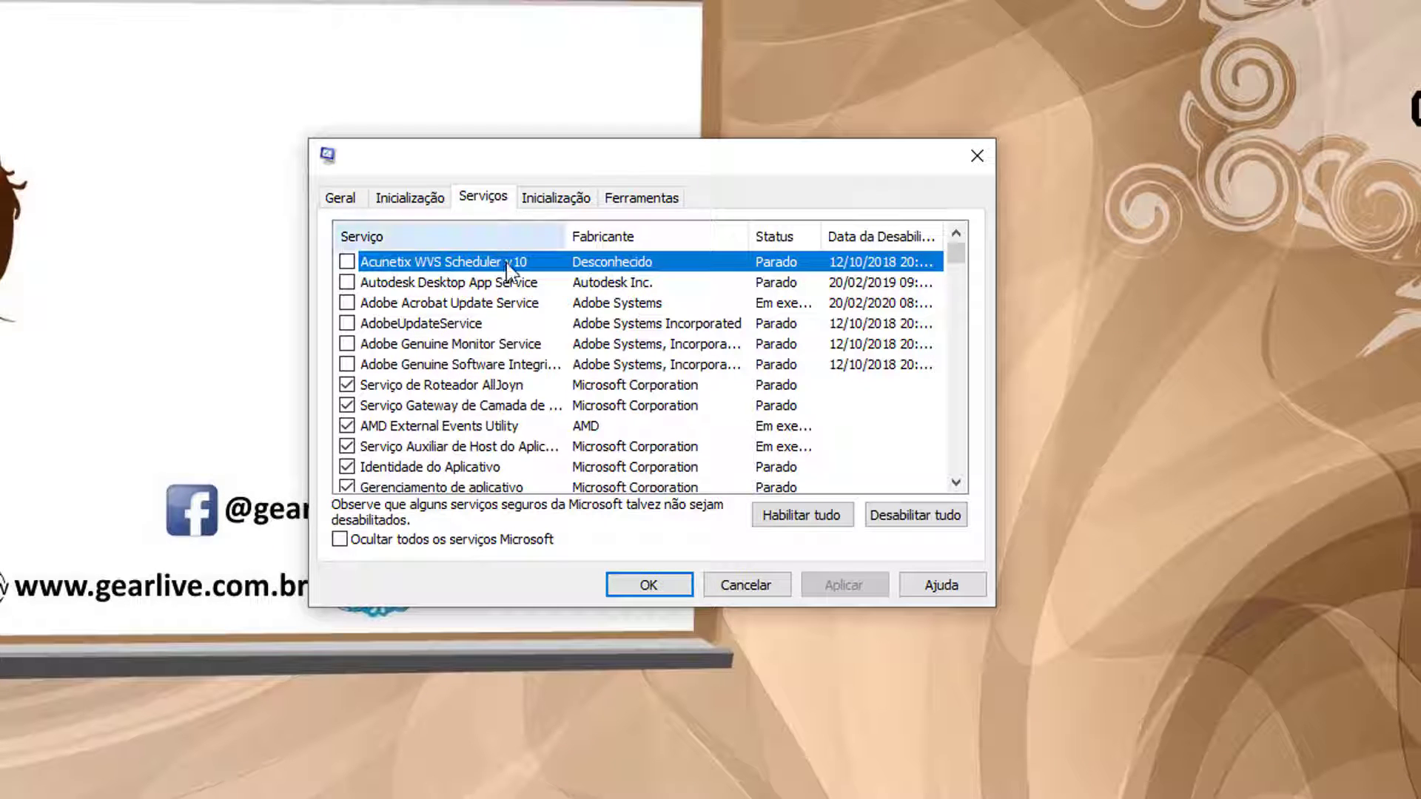
pyautogui.click(441, 548)
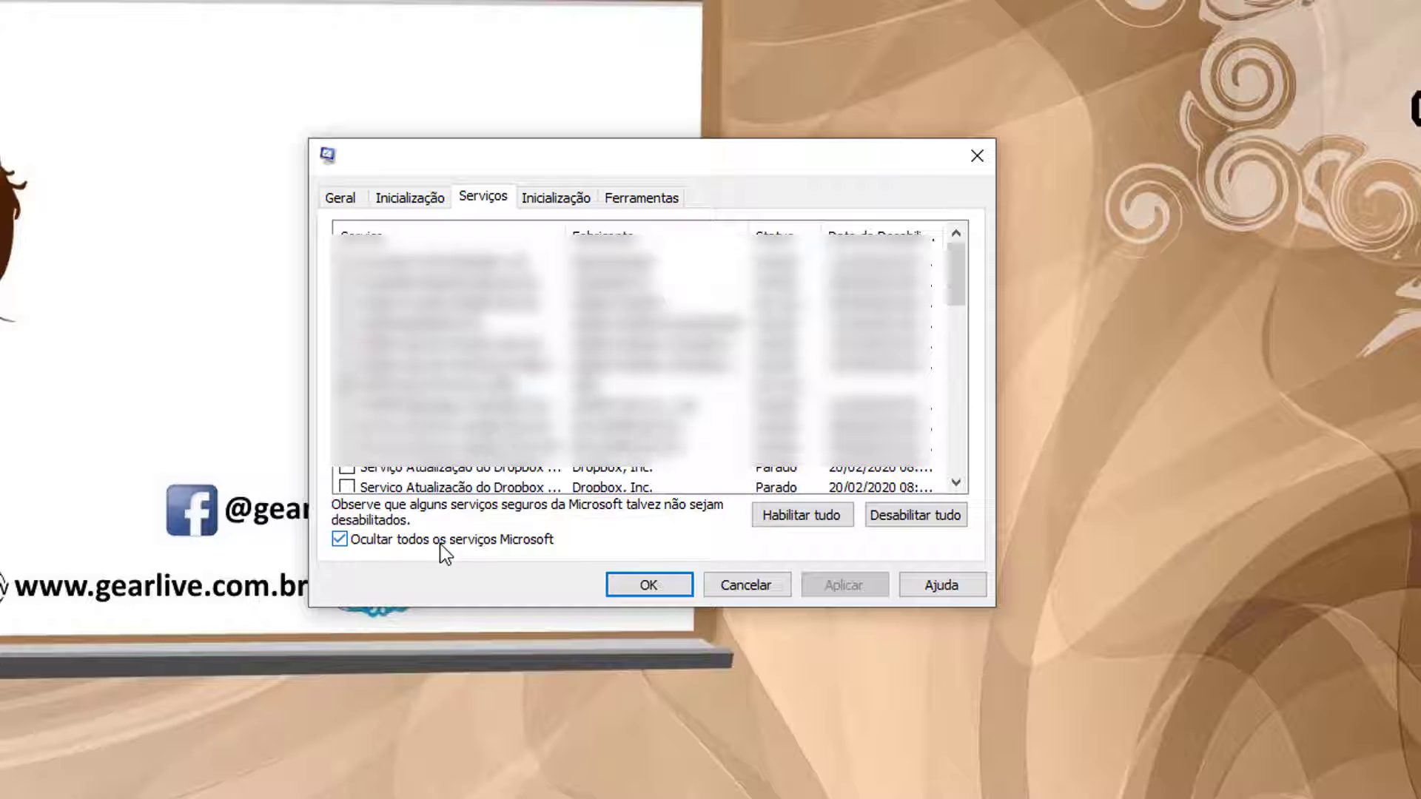
pyautogui.moveTo(950, 270); pyautogui.dragTo(944, 489)
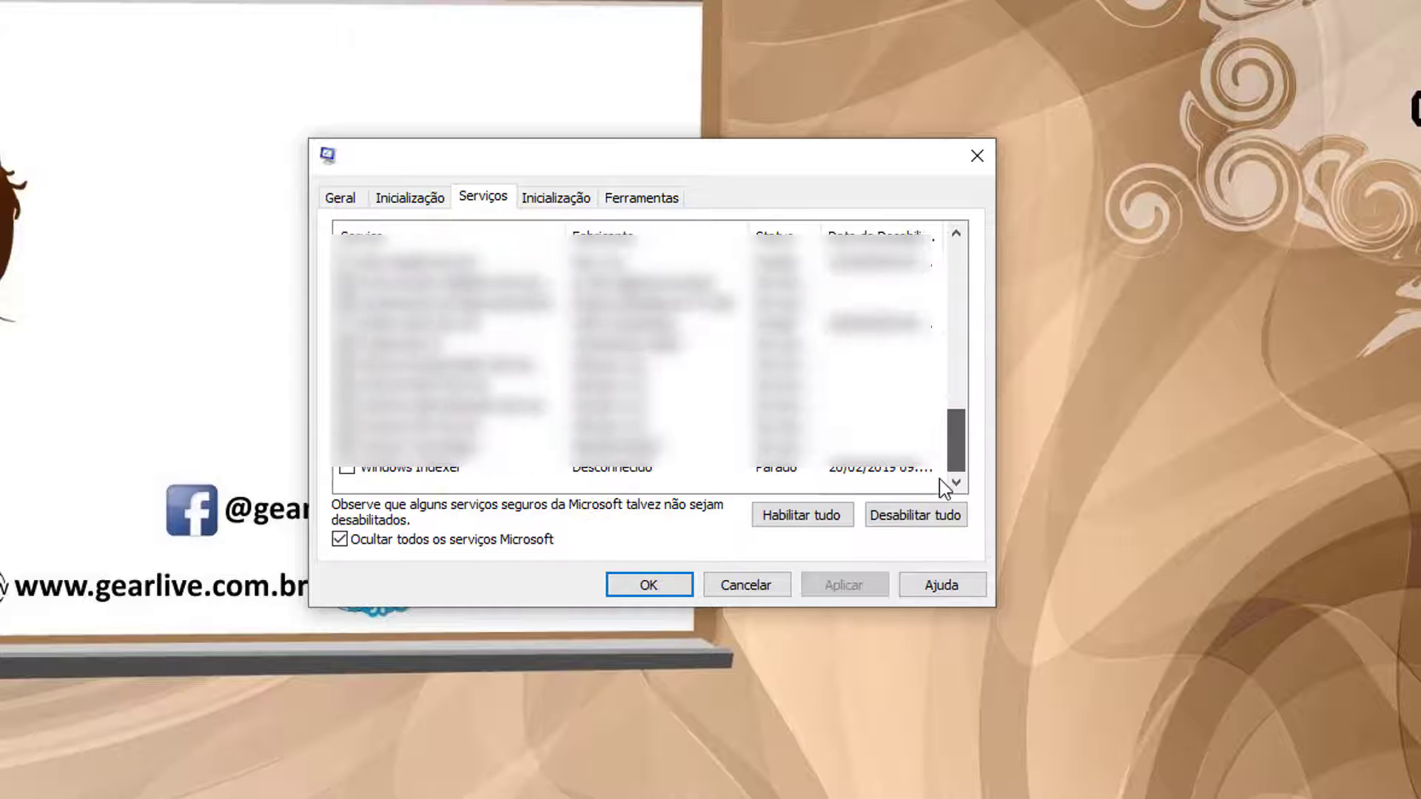
pyautogui.click(408, 367)
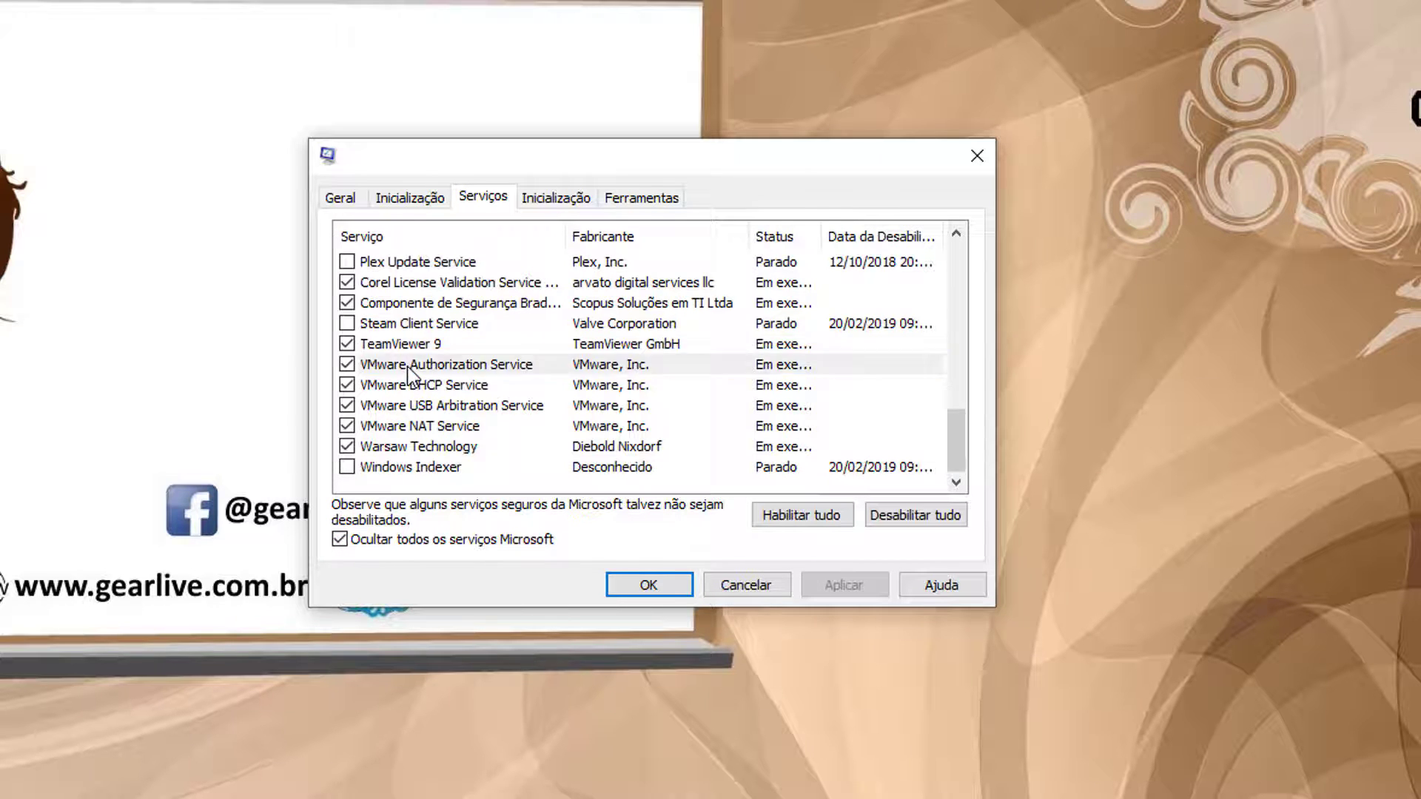
pyautogui.keyDown('shift'); pyautogui.click(435, 425); pyautogui.keyUp('shift')
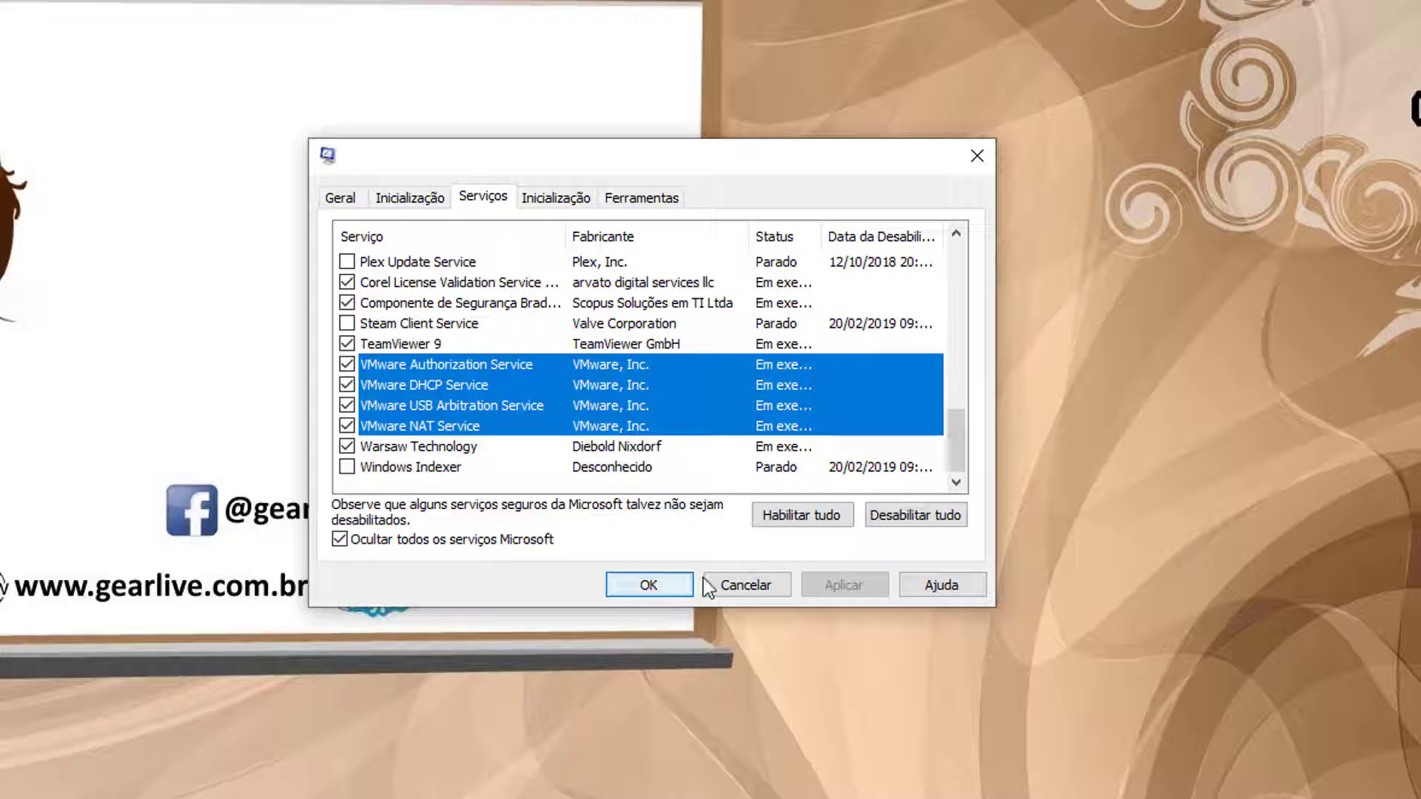
pyautogui.click(646, 586)
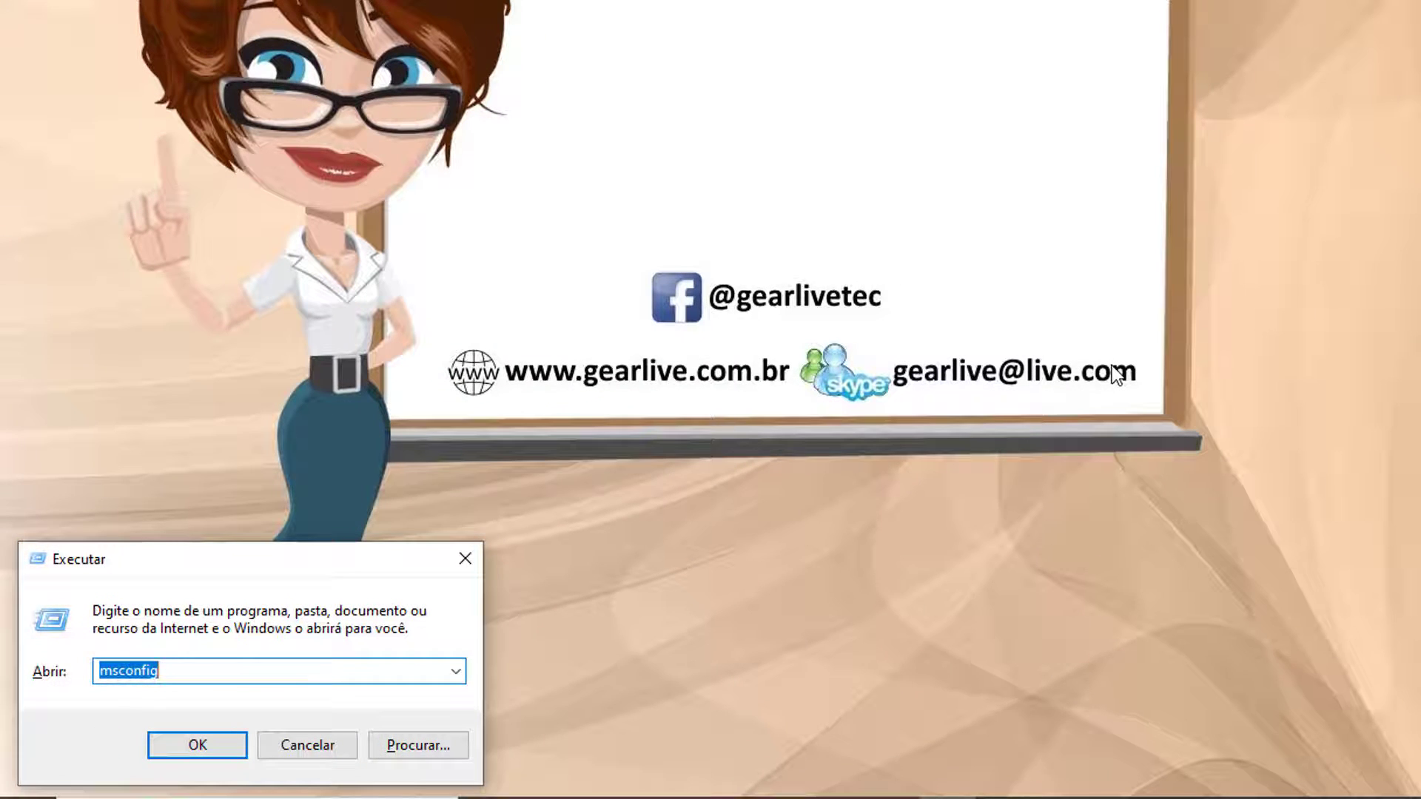
# Step: Launch services.msc on the host, bring the VMware services into view and enlarge the Services window
pyautogui.write('services')
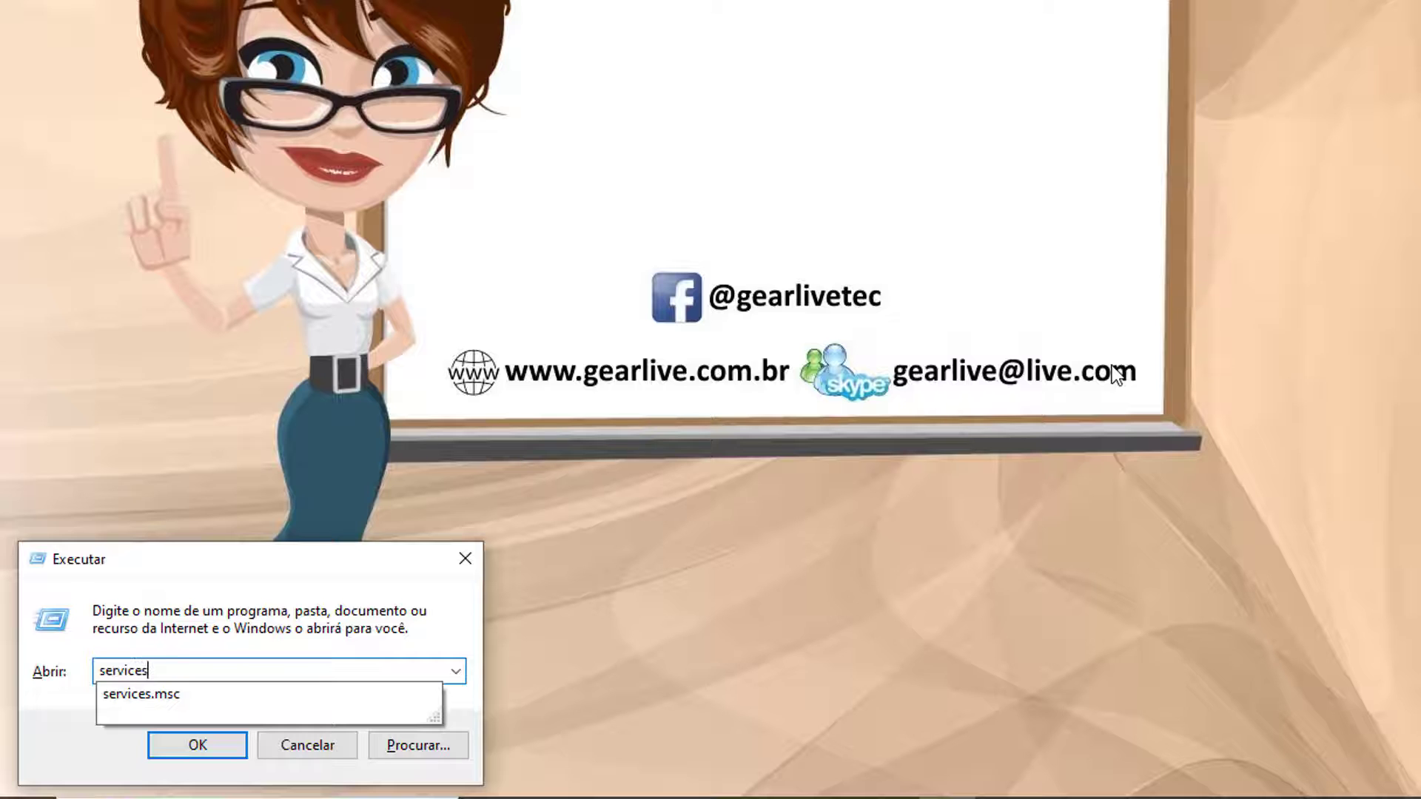
pyautogui.write('.msc')
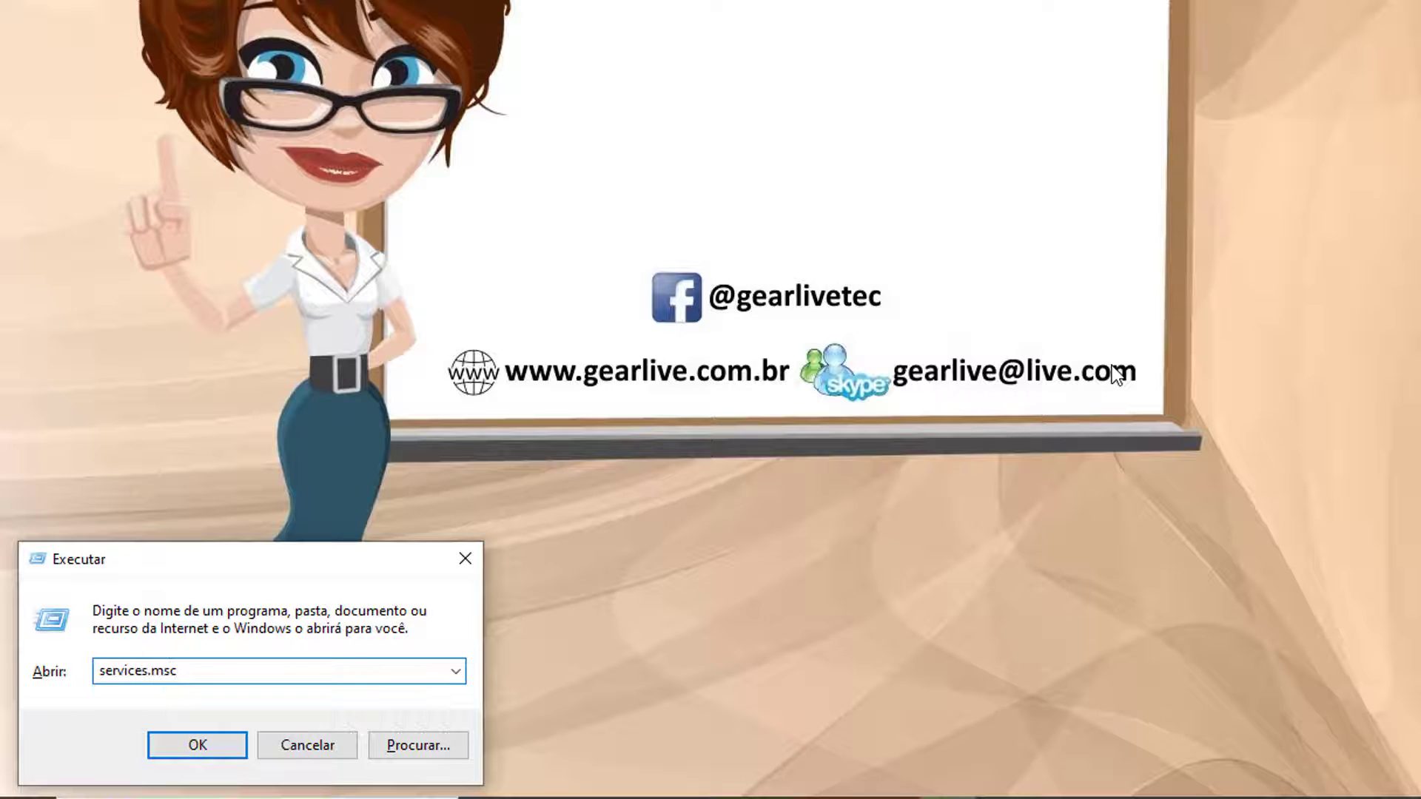
pyautogui.press('Return')
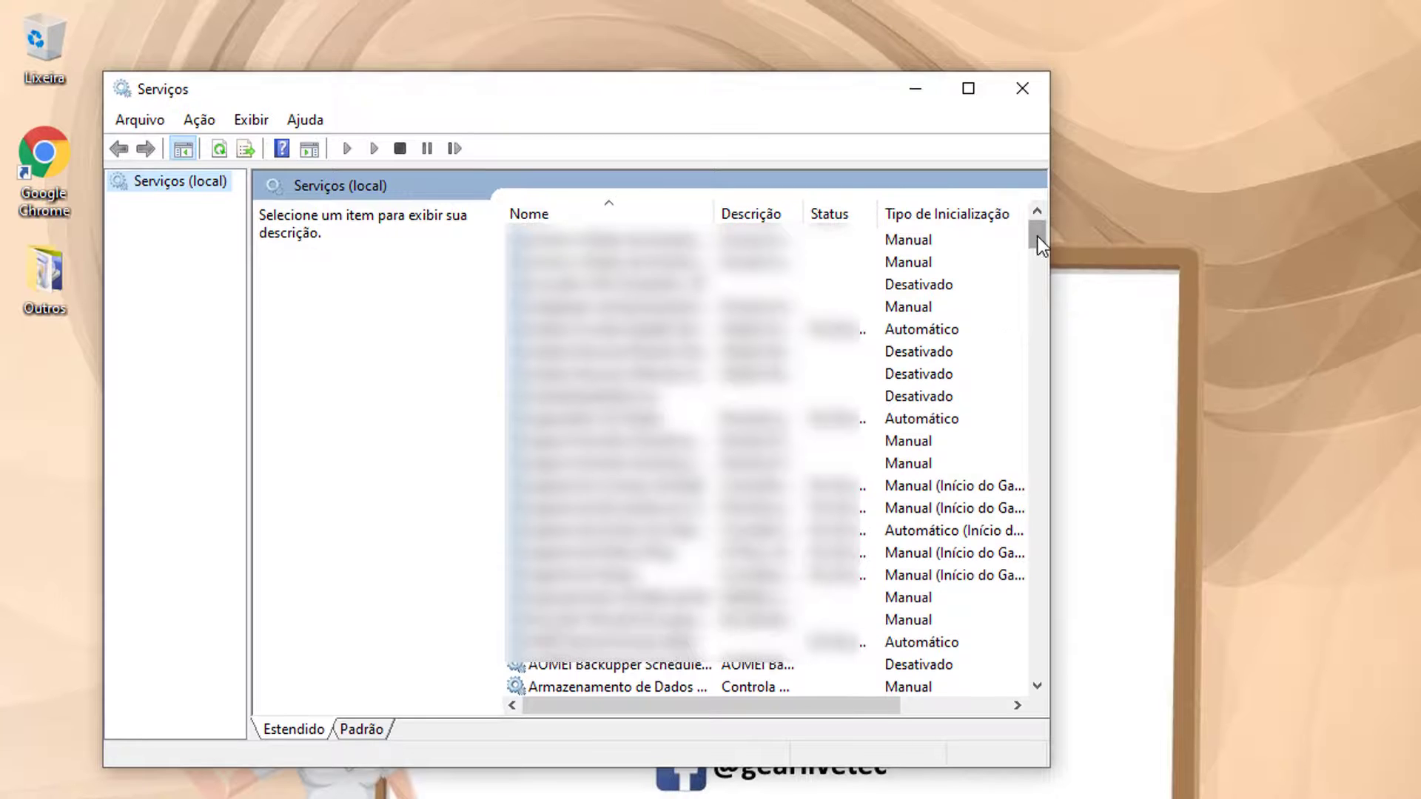
pyautogui.moveTo(1039, 239); pyautogui.dragTo(1050, 679)
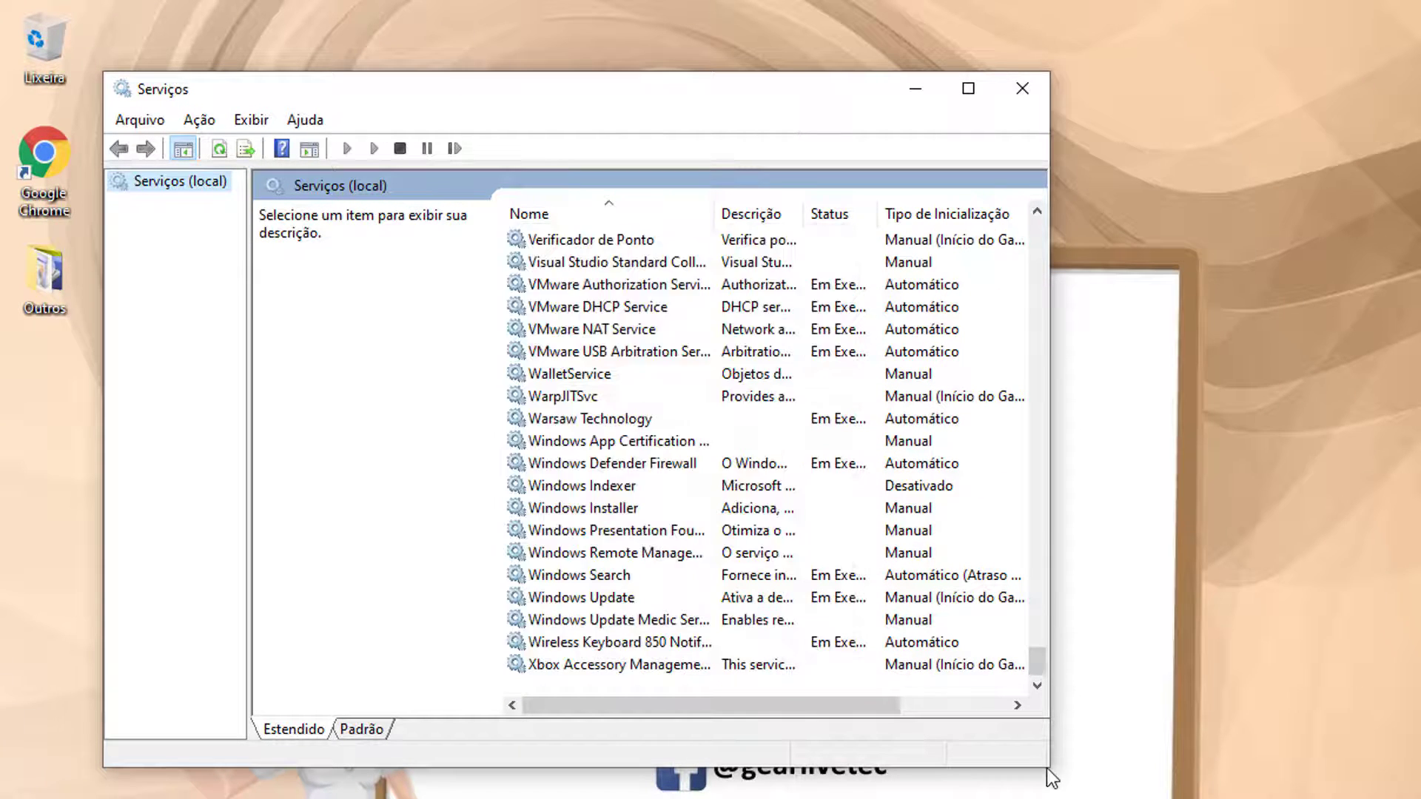
pyautogui.moveTo(1048, 767); pyautogui.dragTo(1420, 798)
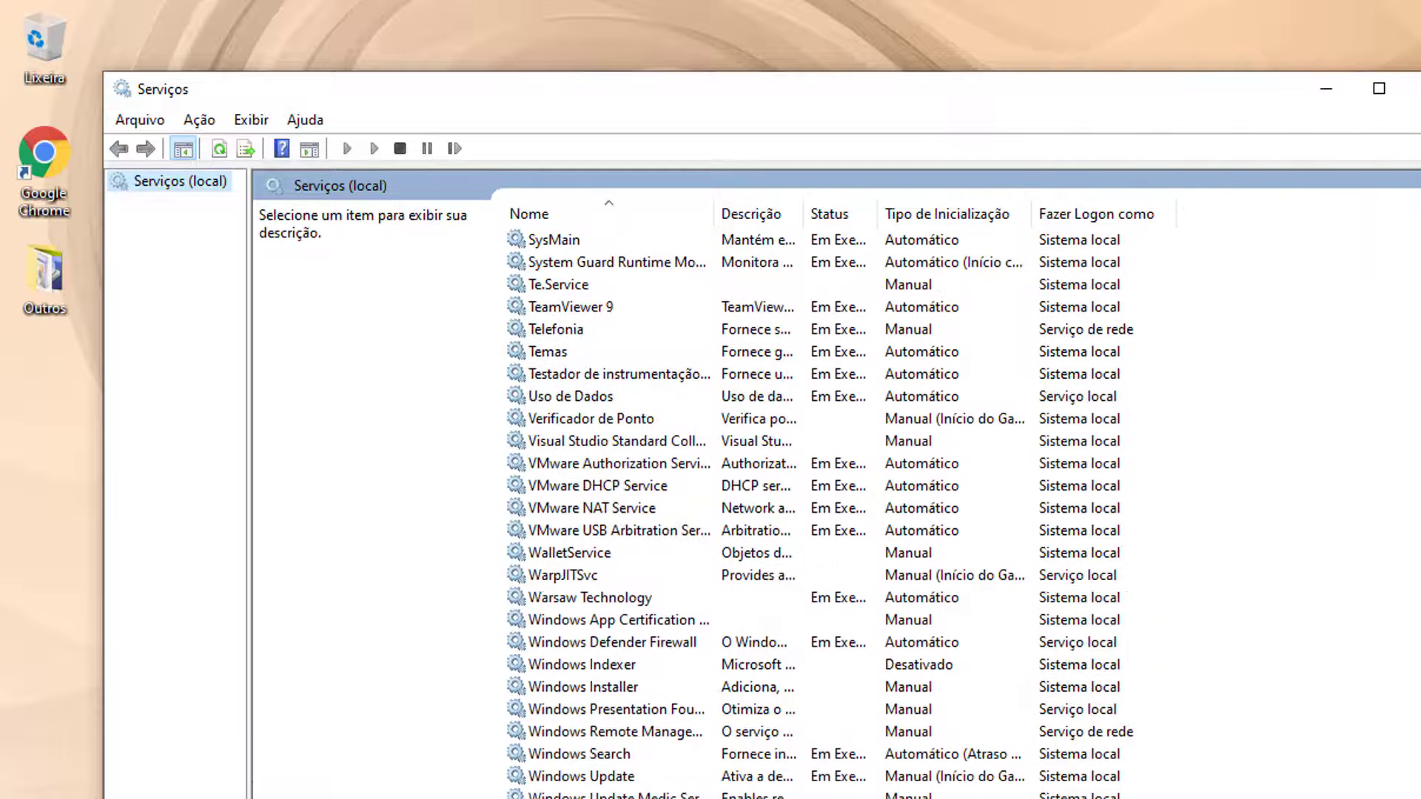
# Step: Check whether the VMware Authorization, DHCP, NAT and USB Arbitration services are running, including the start option of the Authorization service
pyautogui.click(619, 471)
pyautogui.click(598, 530)
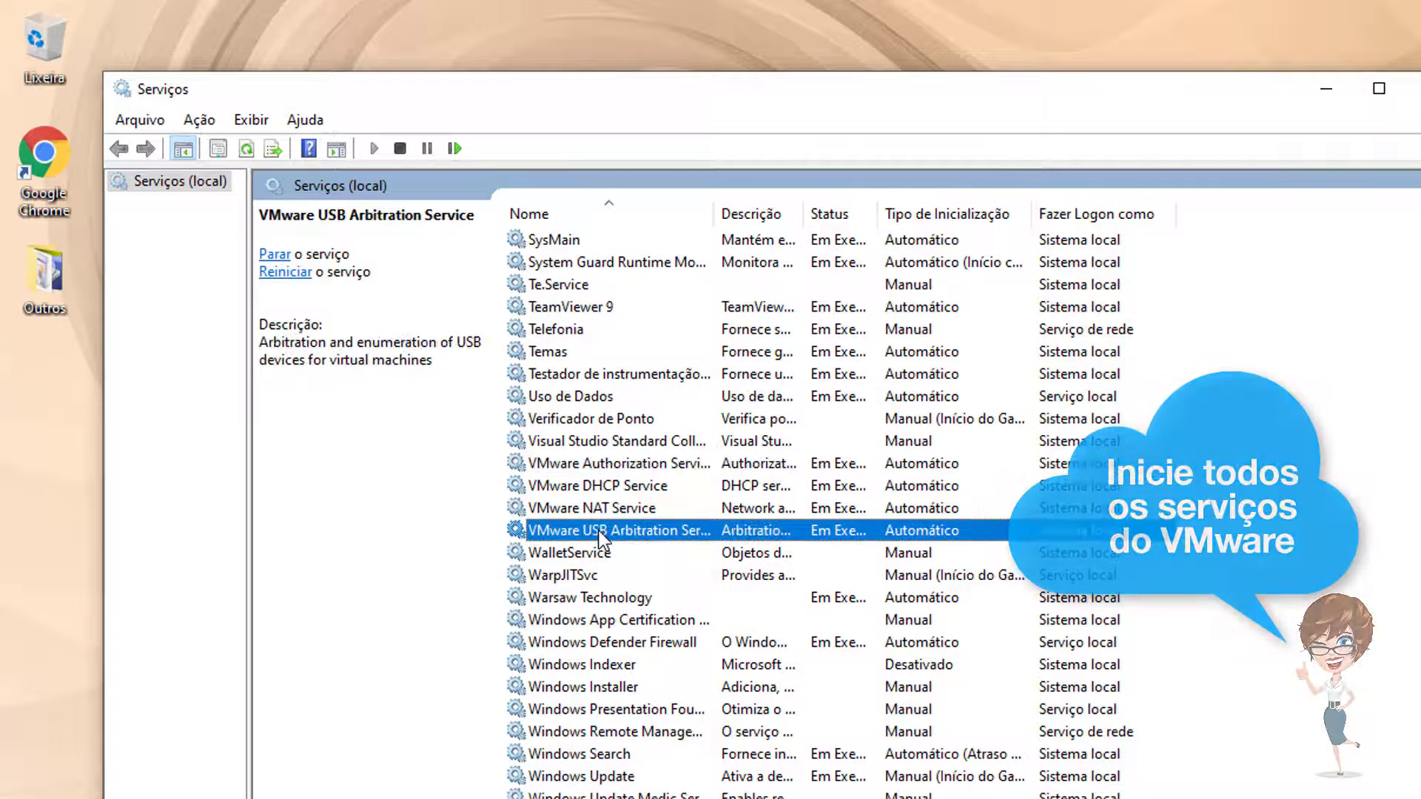
pyautogui.click(596, 463)
pyautogui.rightClick(596, 463)
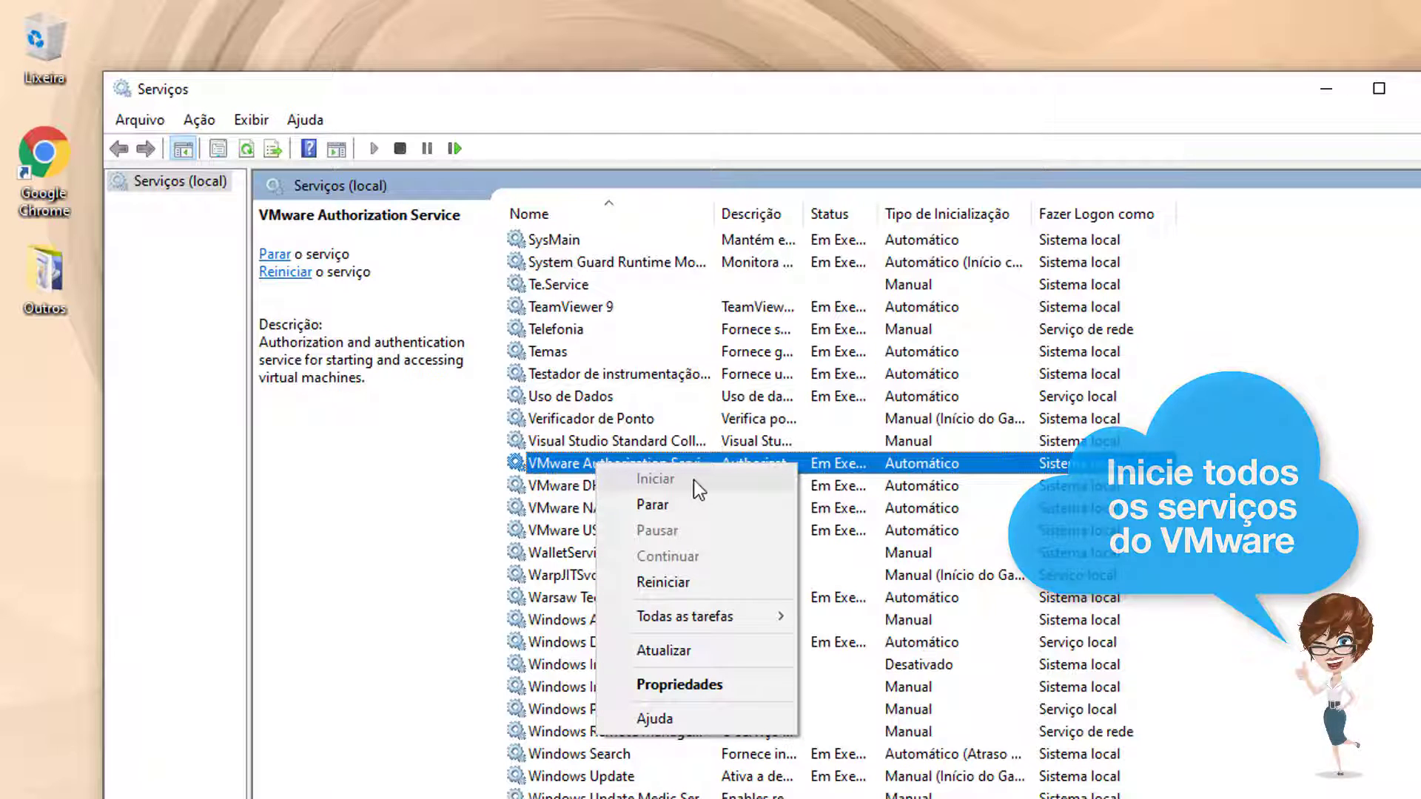
pyautogui.click(571, 531)
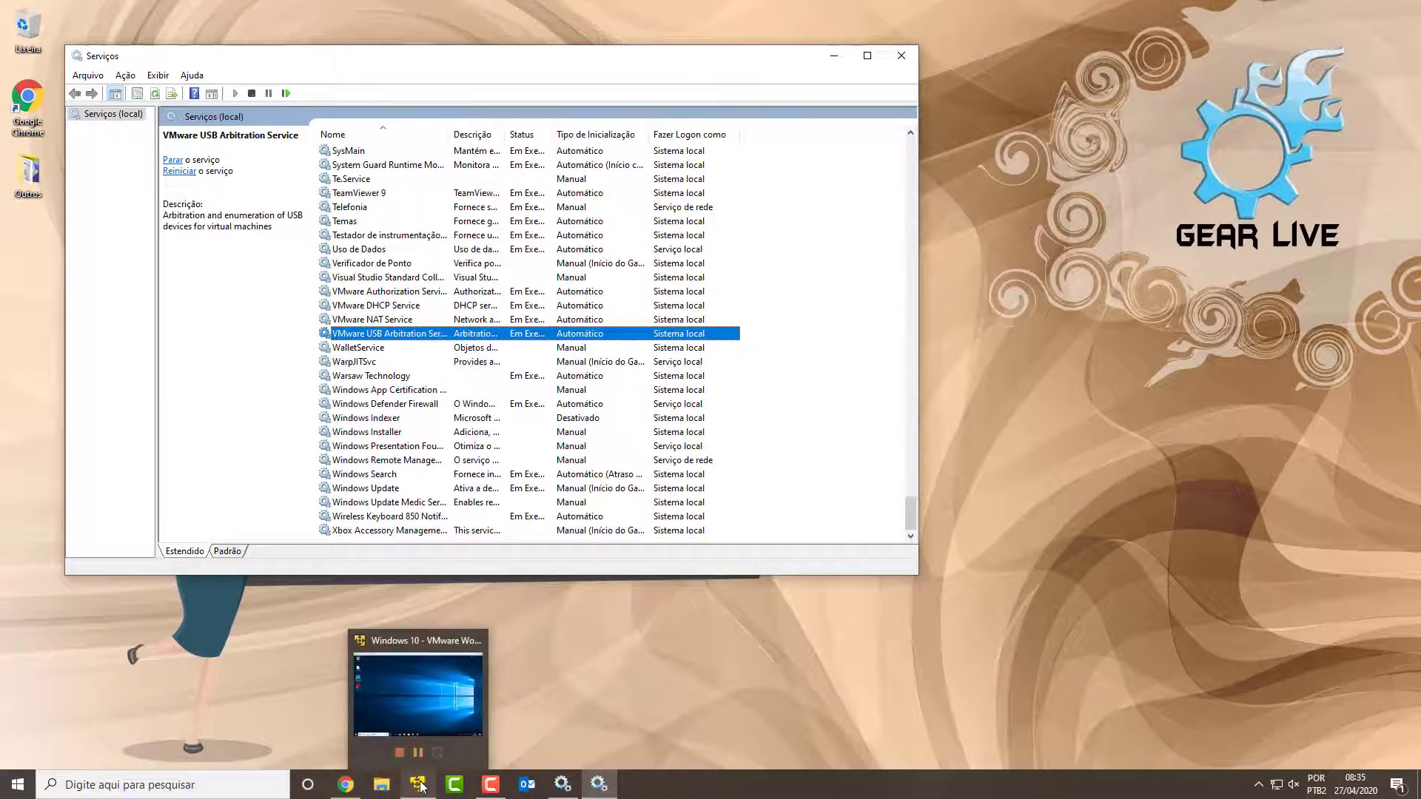
# Step: Switch to VMware Player, check in the Network Adapter settings whether the connection uses NAT, and accept the dialog
pyautogui.click(420, 786)
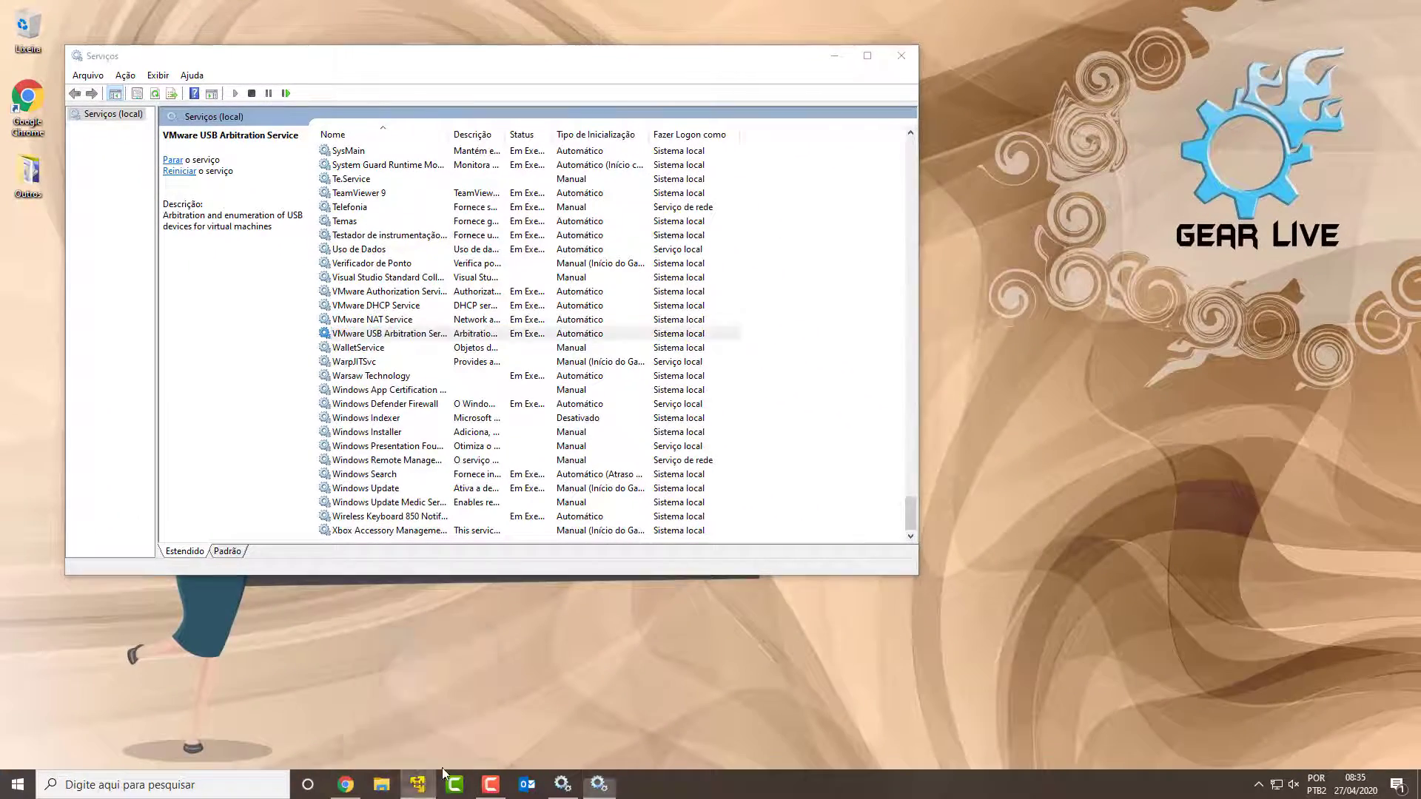
pyautogui.click(249, 65)
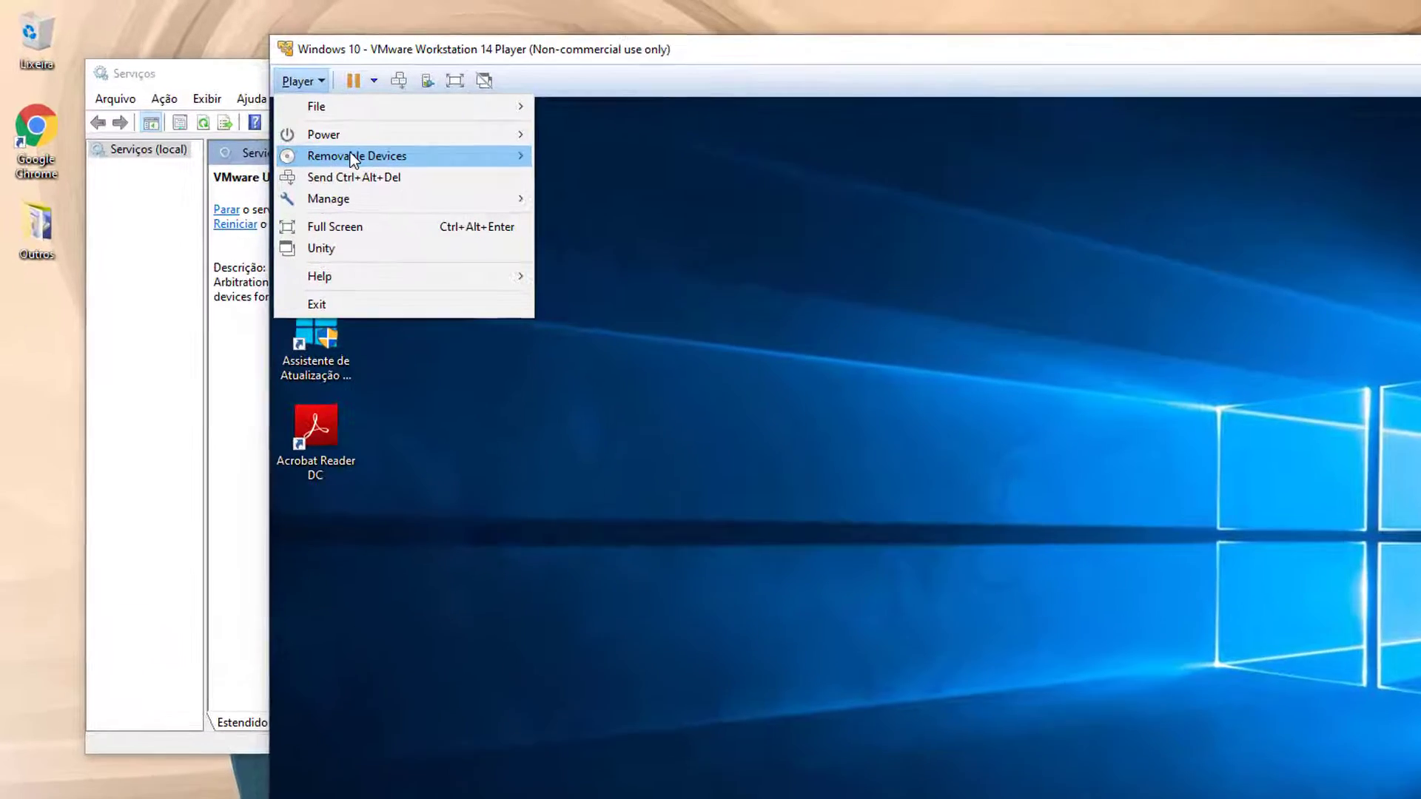
pyautogui.moveTo(302, 119)
pyautogui.moveTo(647, 189)
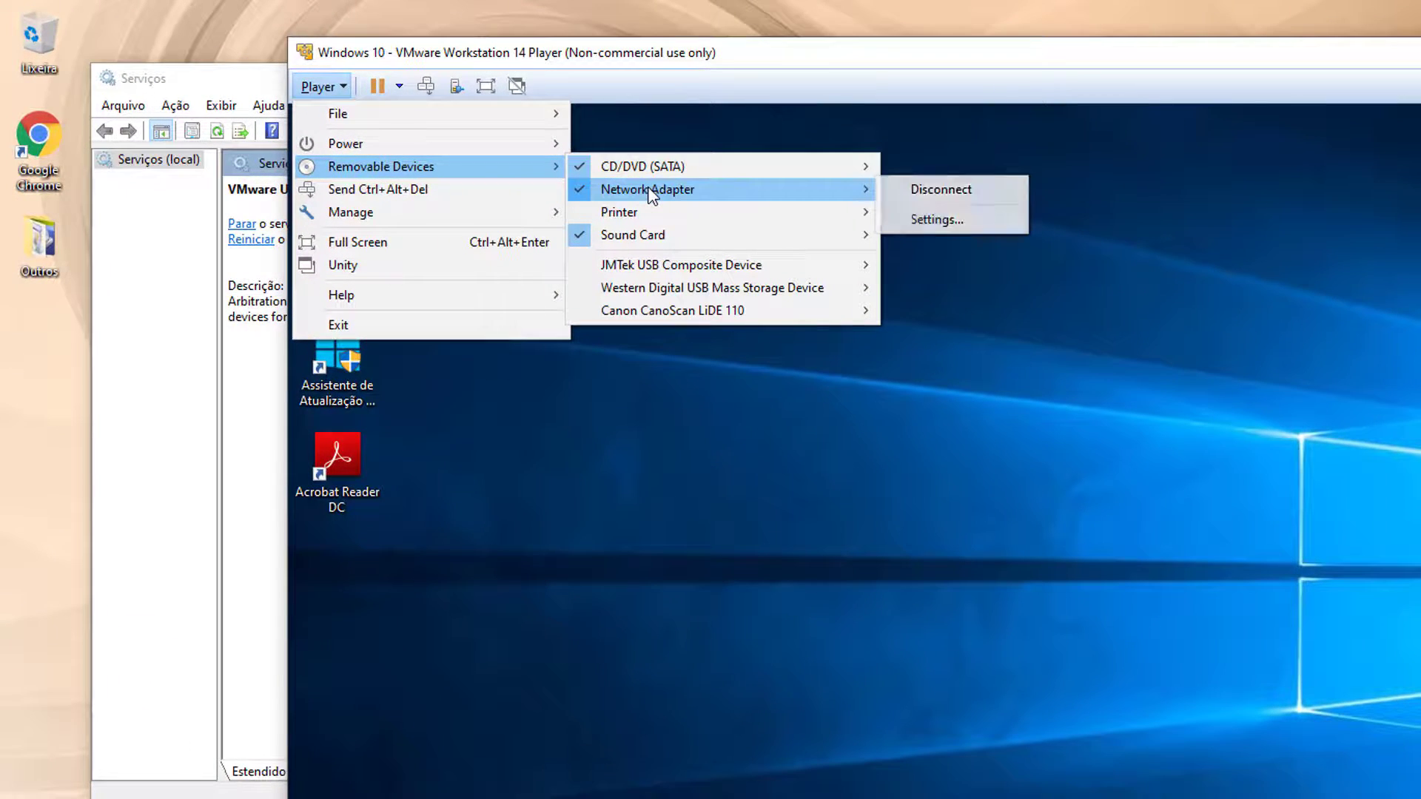
pyautogui.click(938, 219)
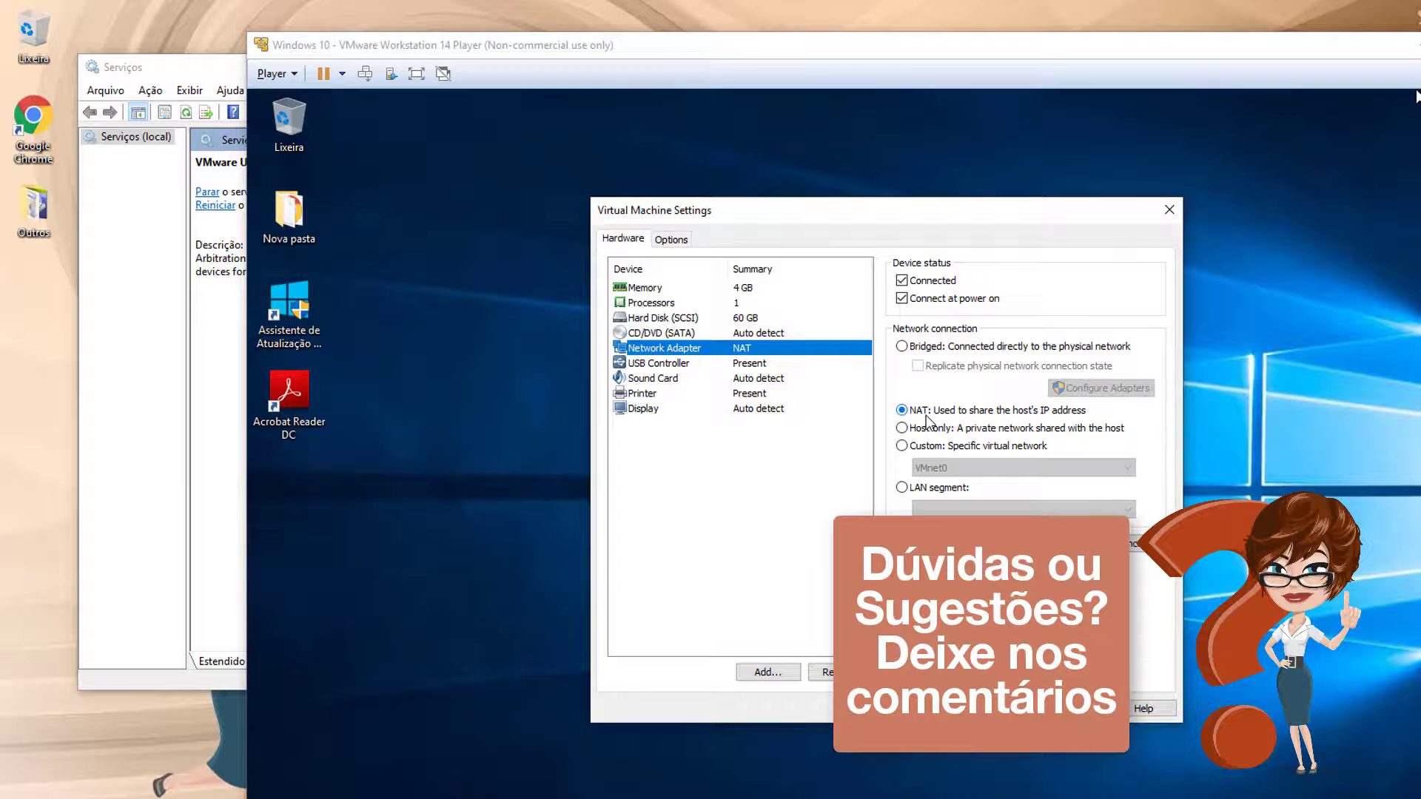
pyautogui.click(1014, 708)
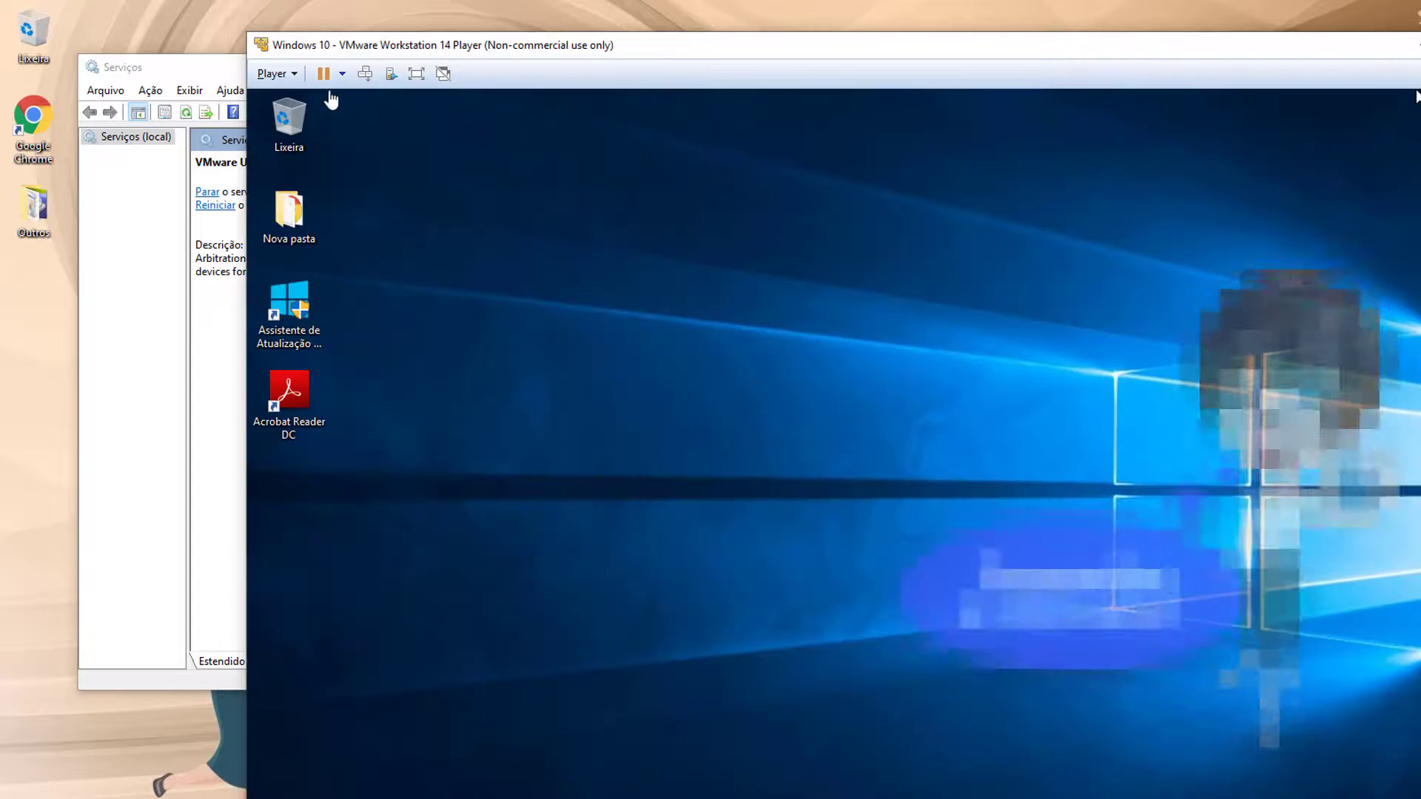
pyautogui.click(273, 73)
pyautogui.moveTo(336, 123)
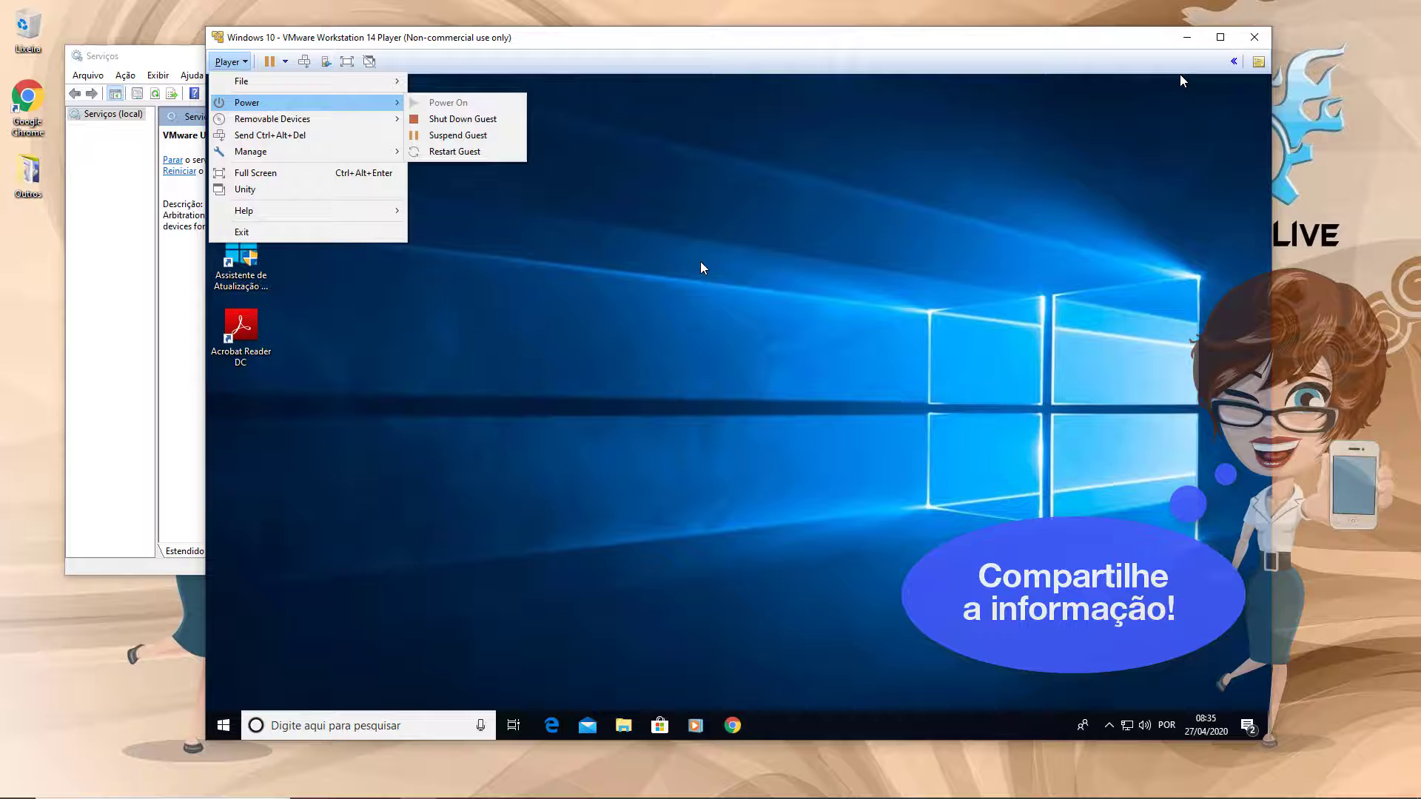
pyautogui.click(848, 266)
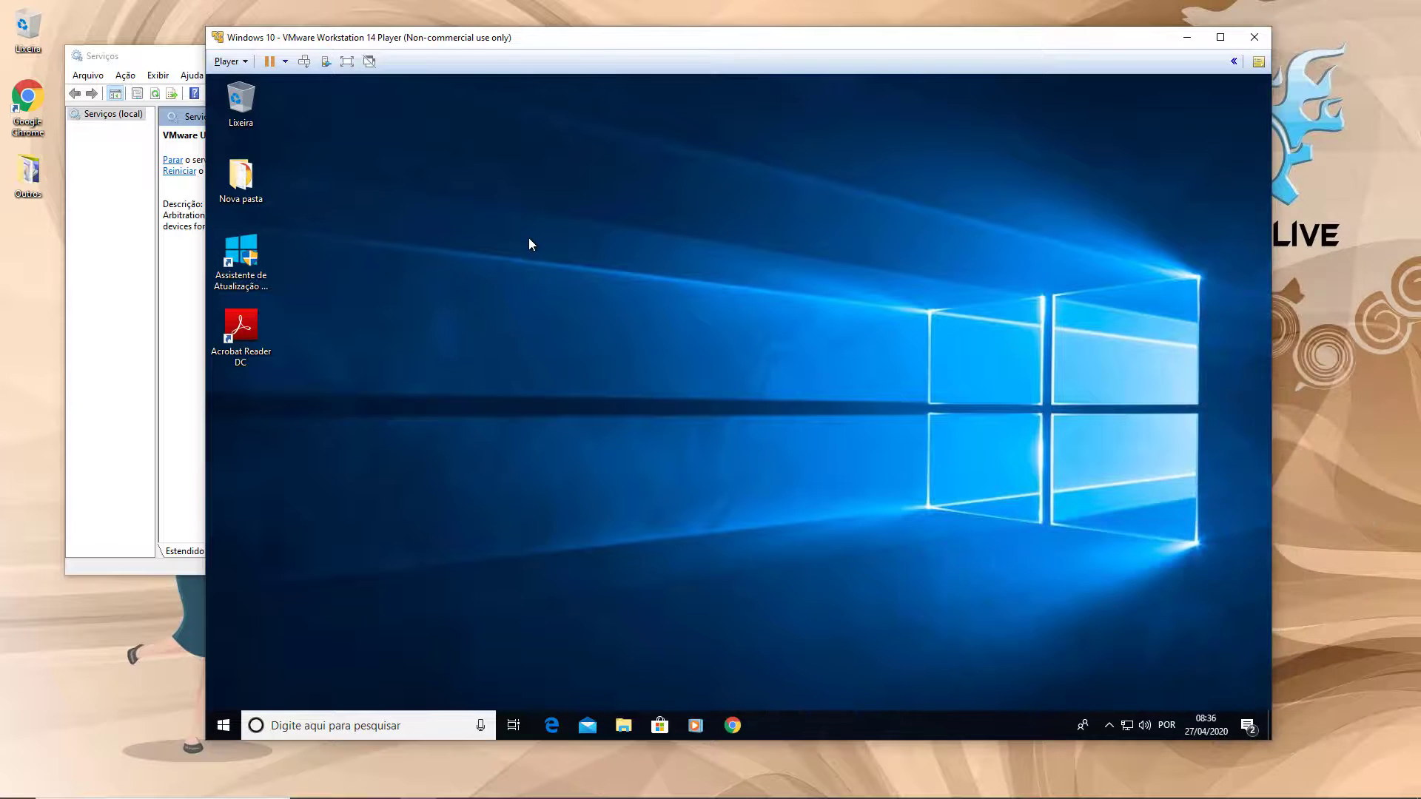
pyautogui.click(235, 62)
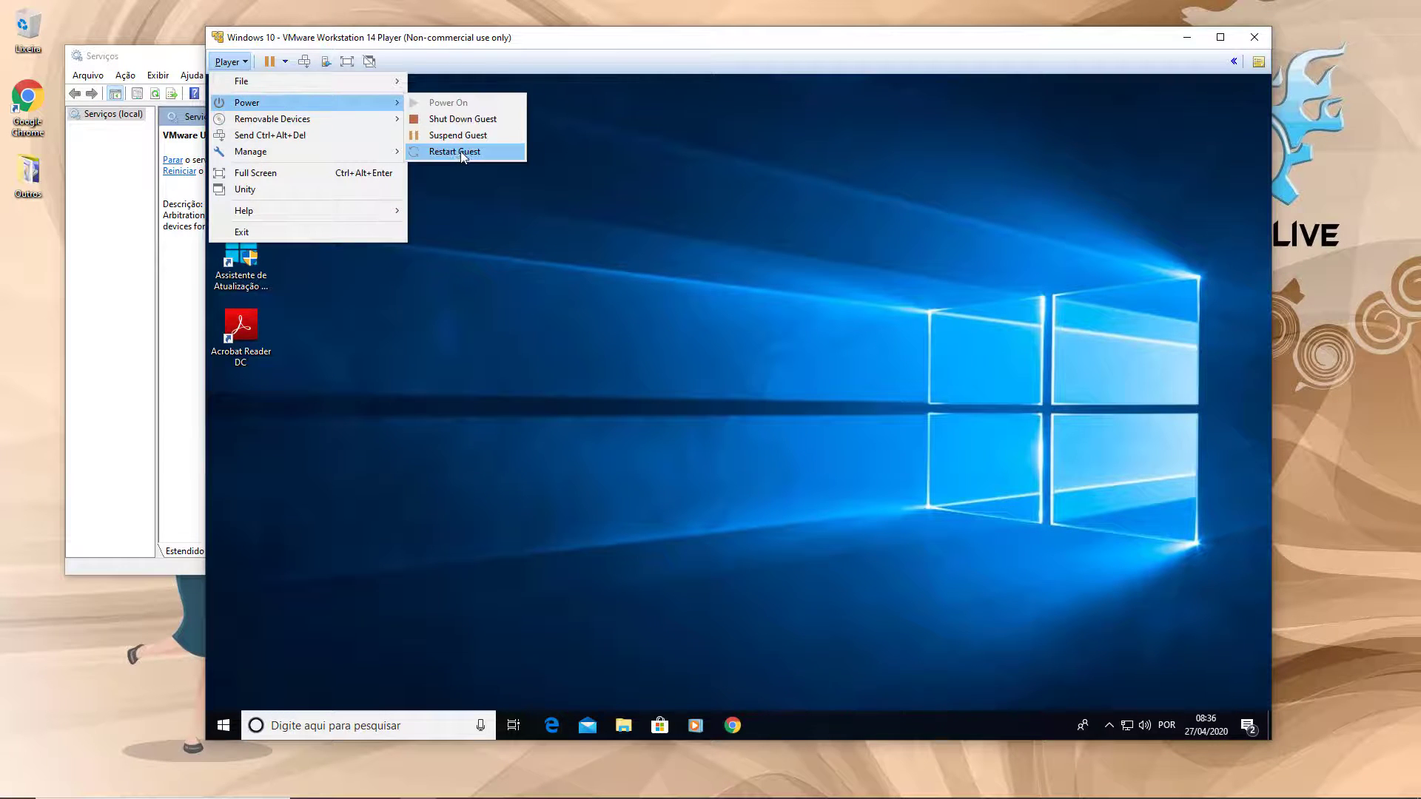
pyautogui.click(211, 297)
pyautogui.click(222, 726)
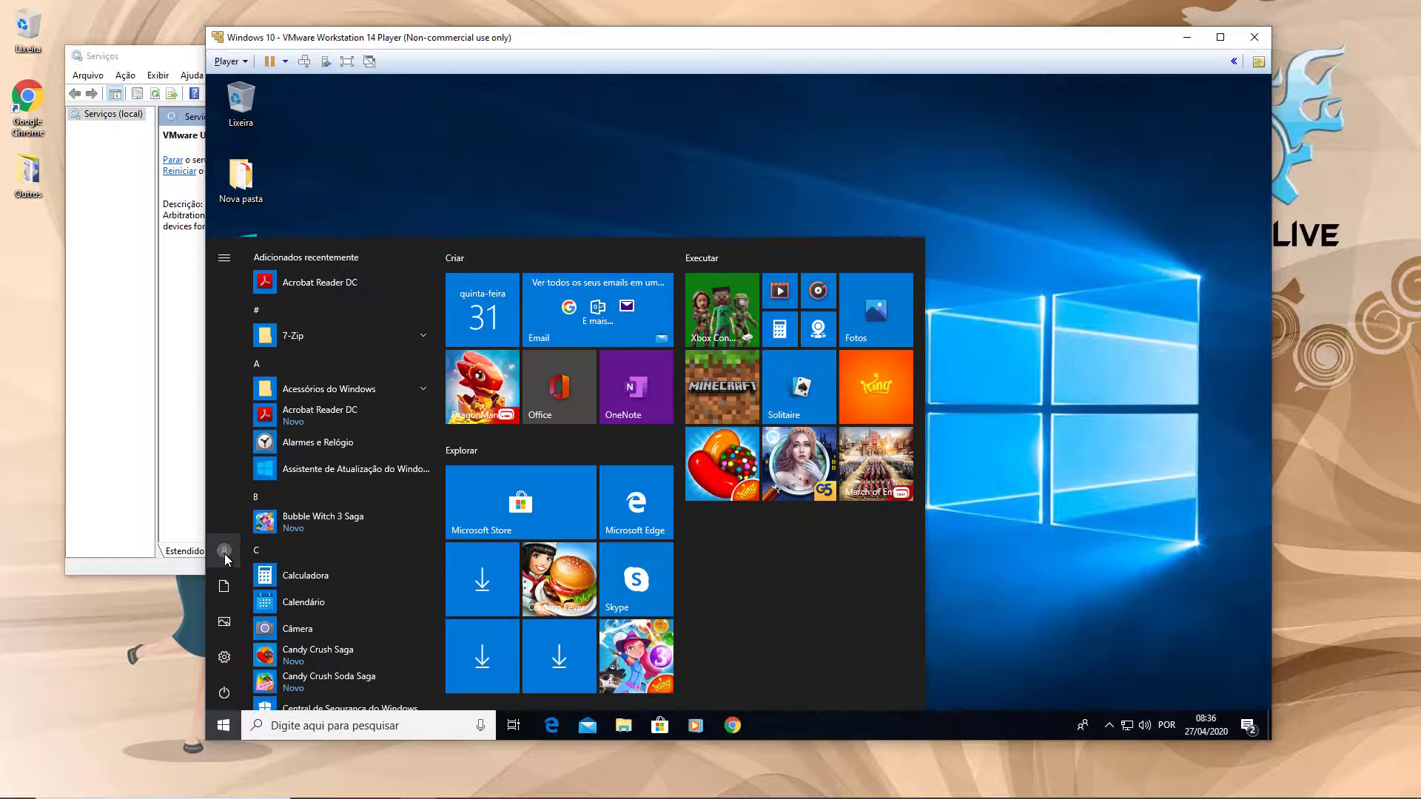
pyautogui.click(782, 703)
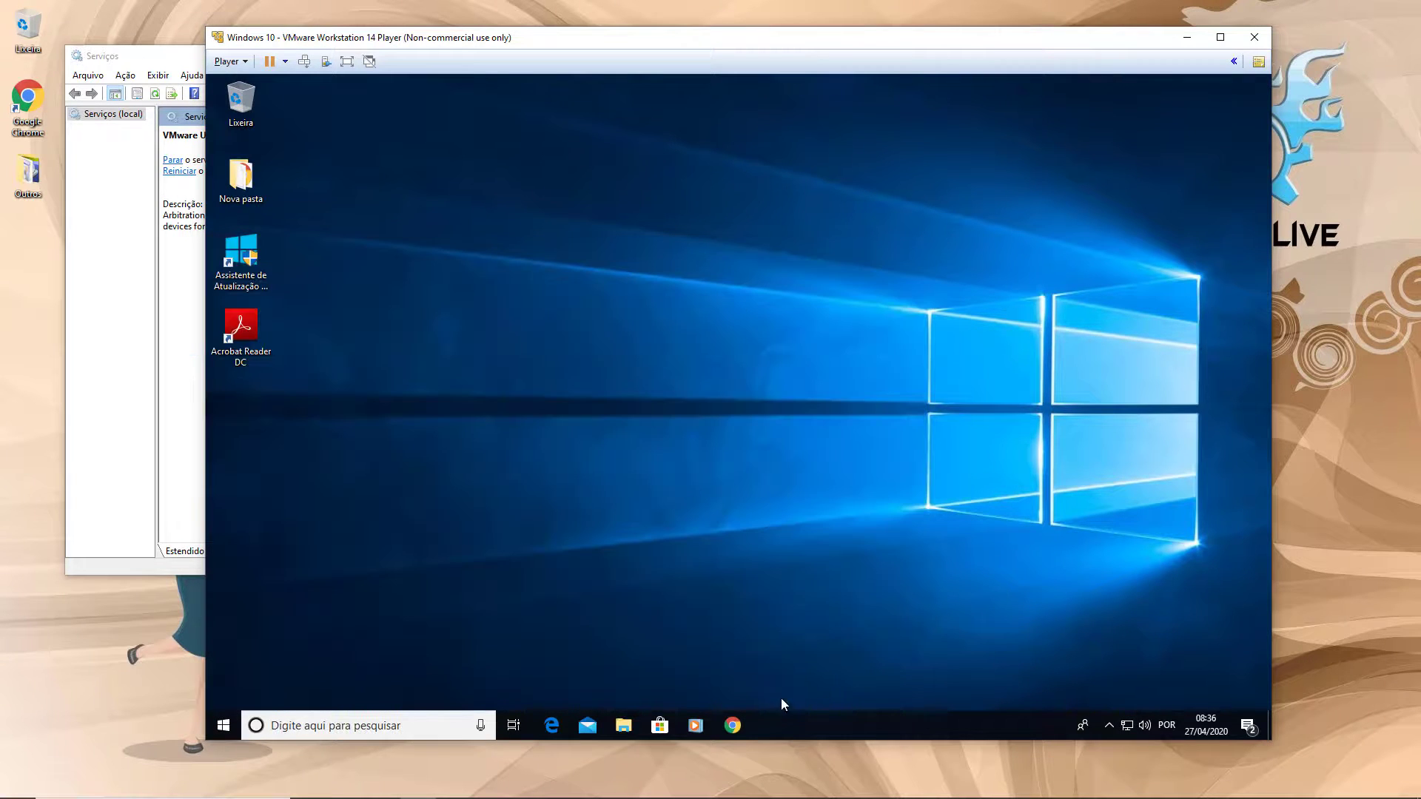